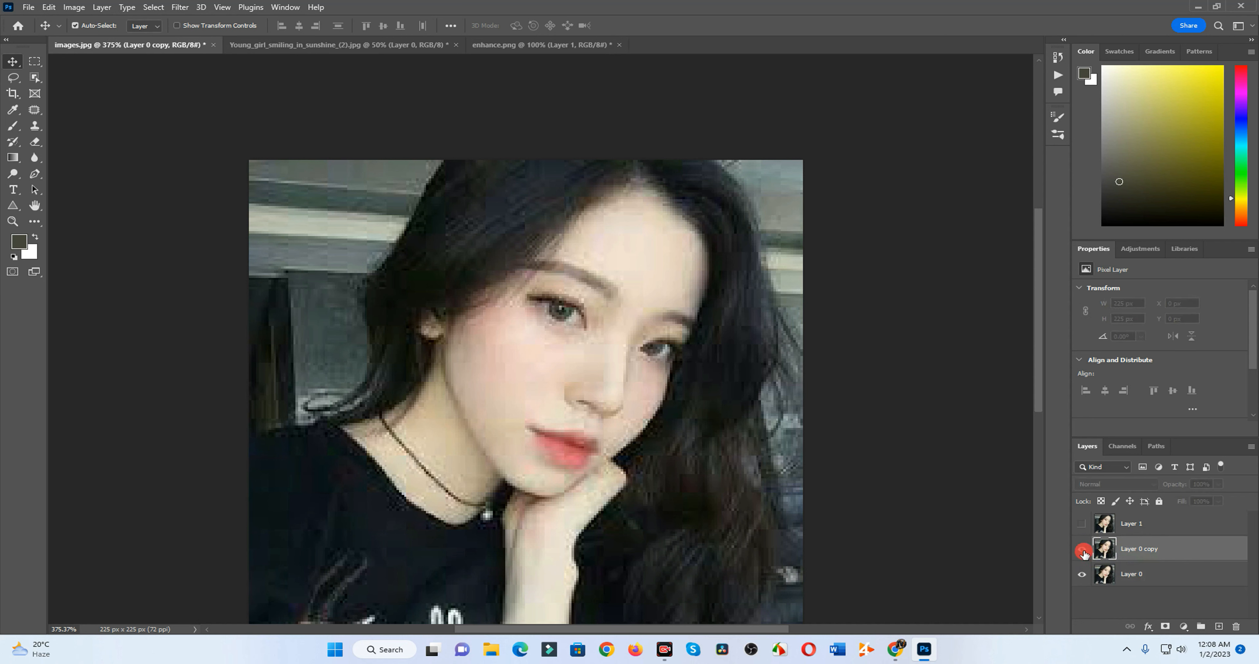
Show the Layer 0 copy layer and enable JPEG Artefacts Removal for it in Neural Filters.
click(1082, 550)
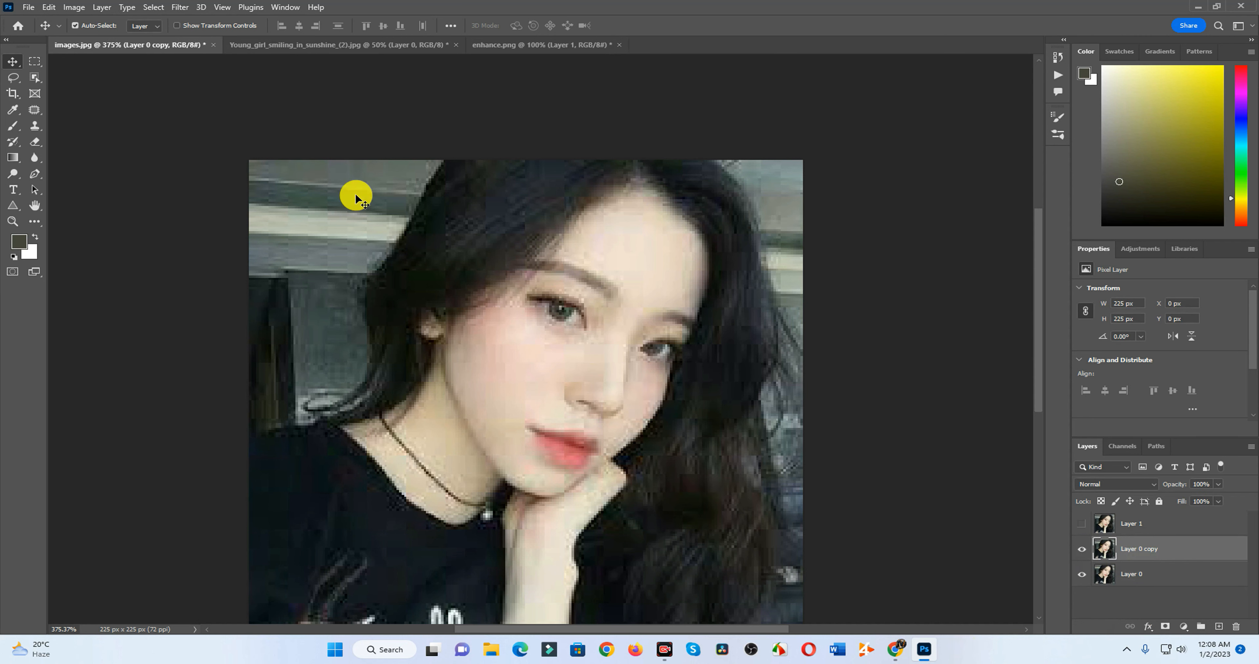
click(180, 8)
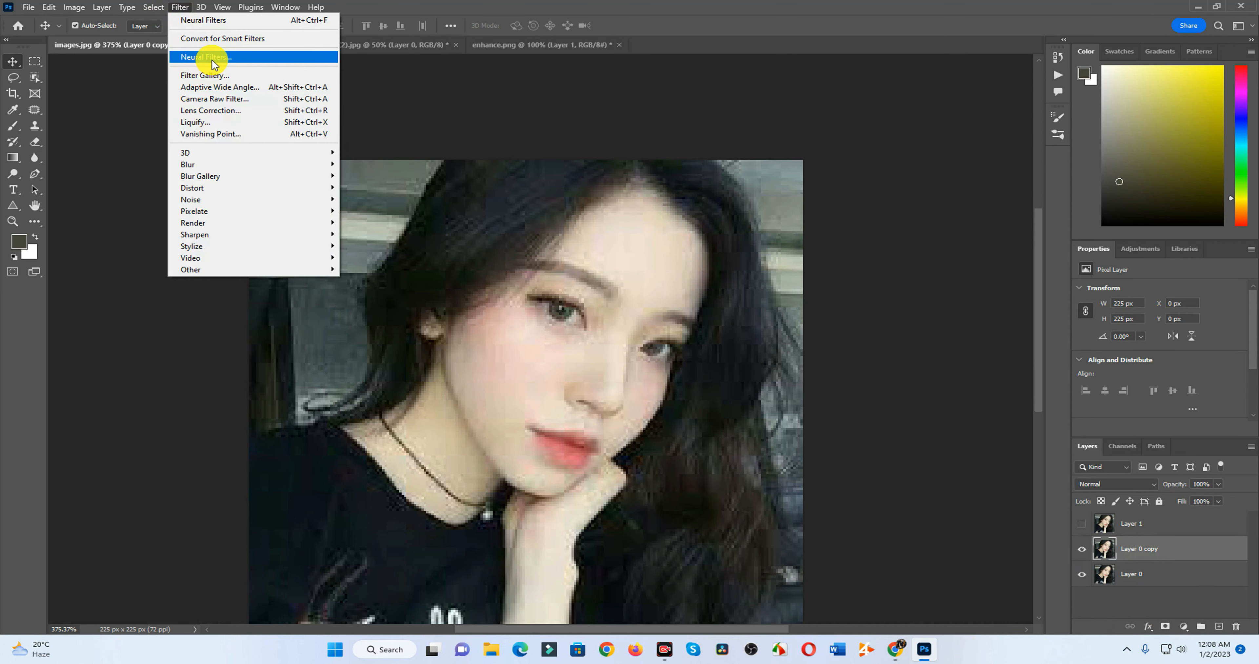
click(203, 57)
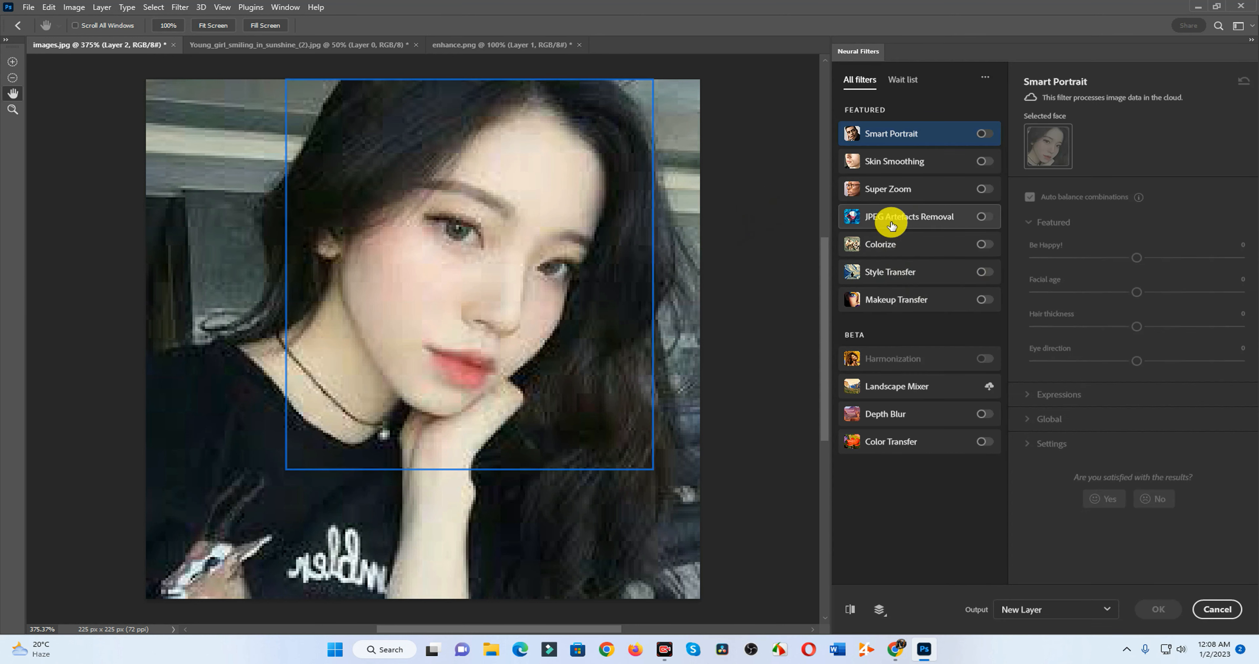
mouse_move(883, 226)
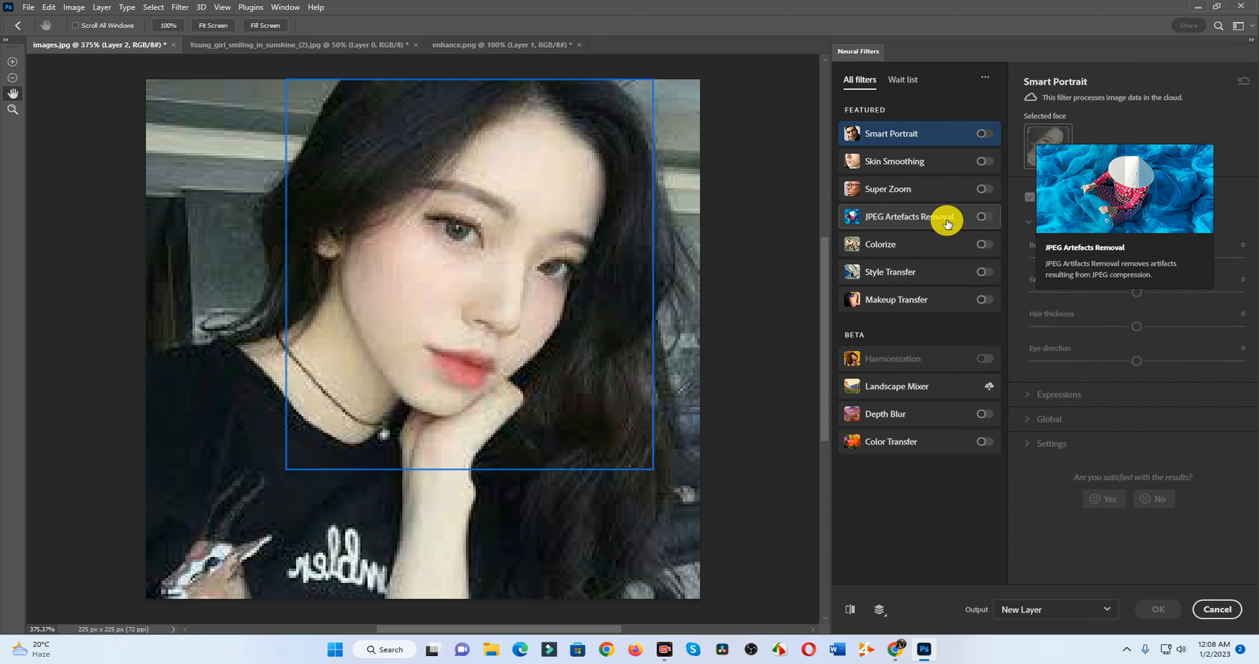
click(979, 217)
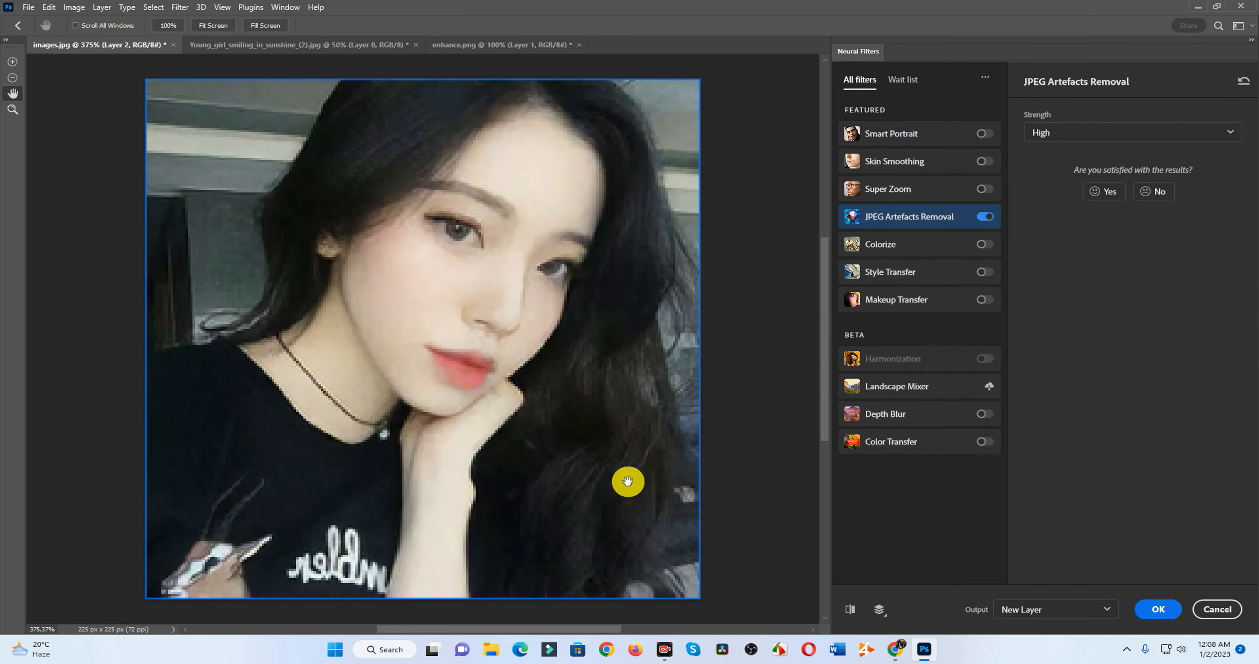
click(989, 216)
click(989, 217)
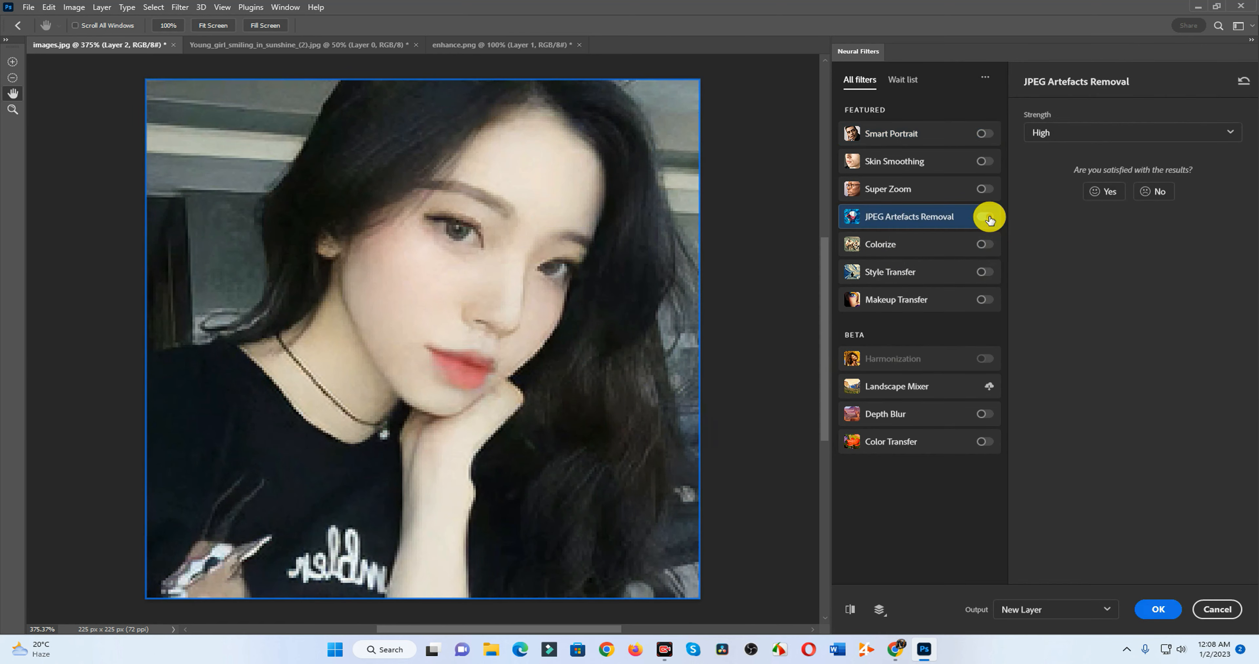
scroll(458, 231, up, 2)
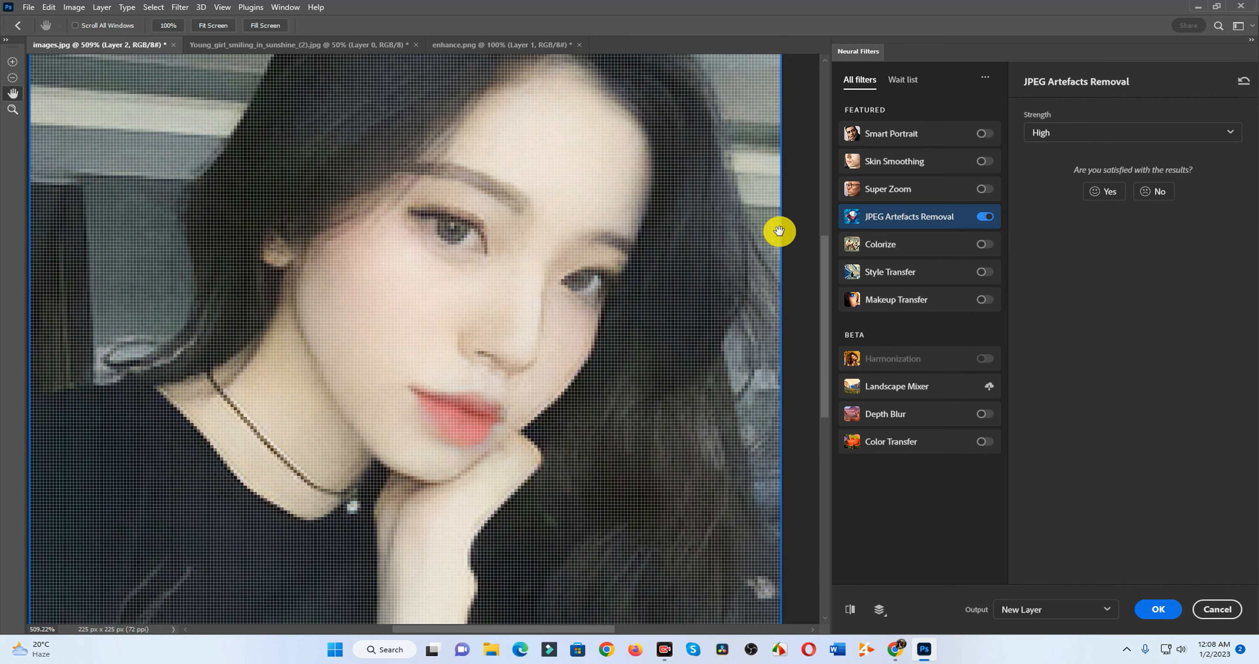
Add Skin Smoothing to the neural filters and output the result on Layer 0 copy as a Smart Filter.
click(981, 162)
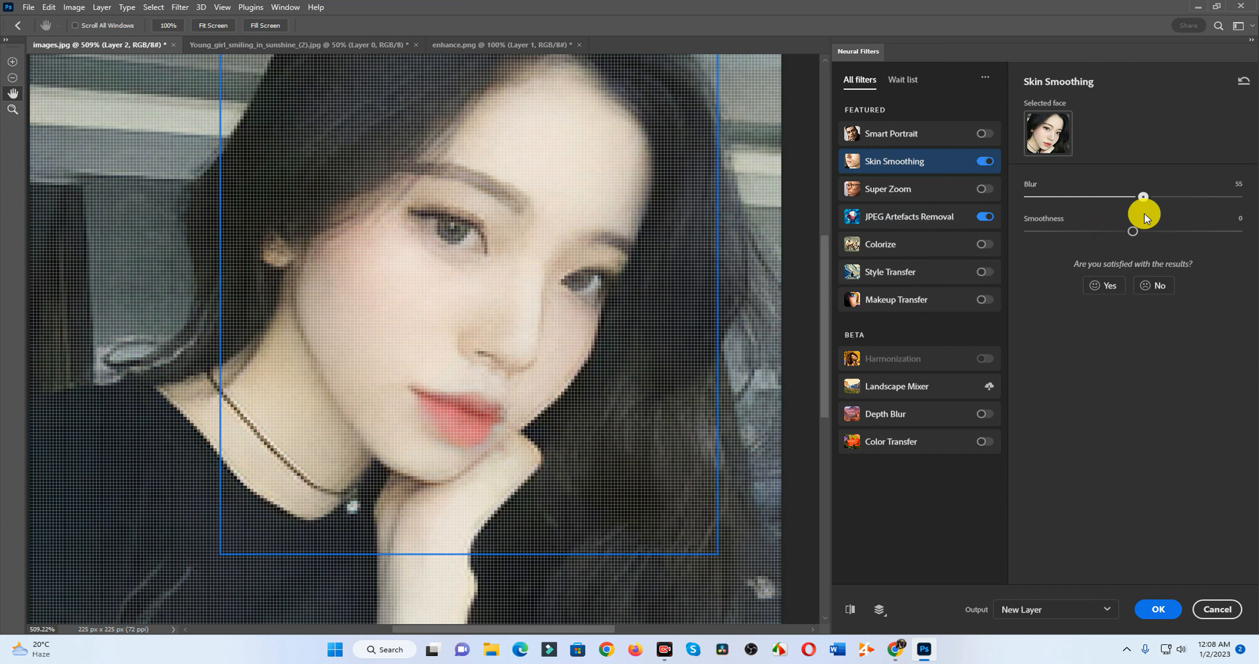
click(1105, 611)
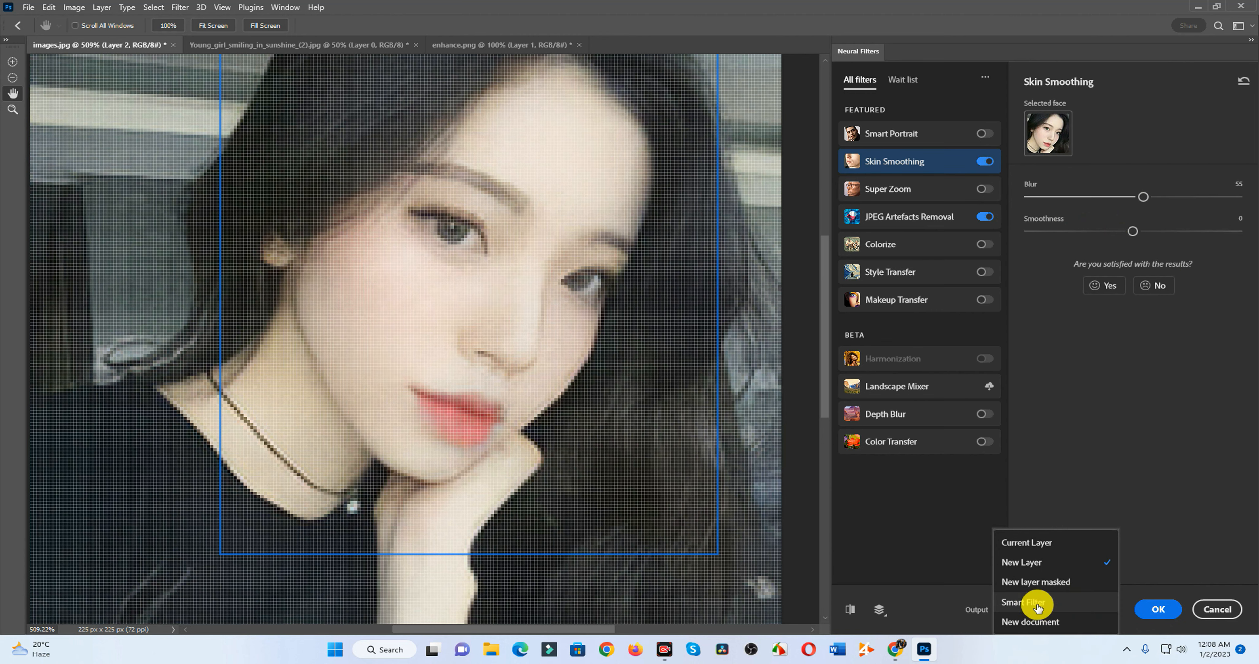
click(1038, 605)
click(1155, 611)
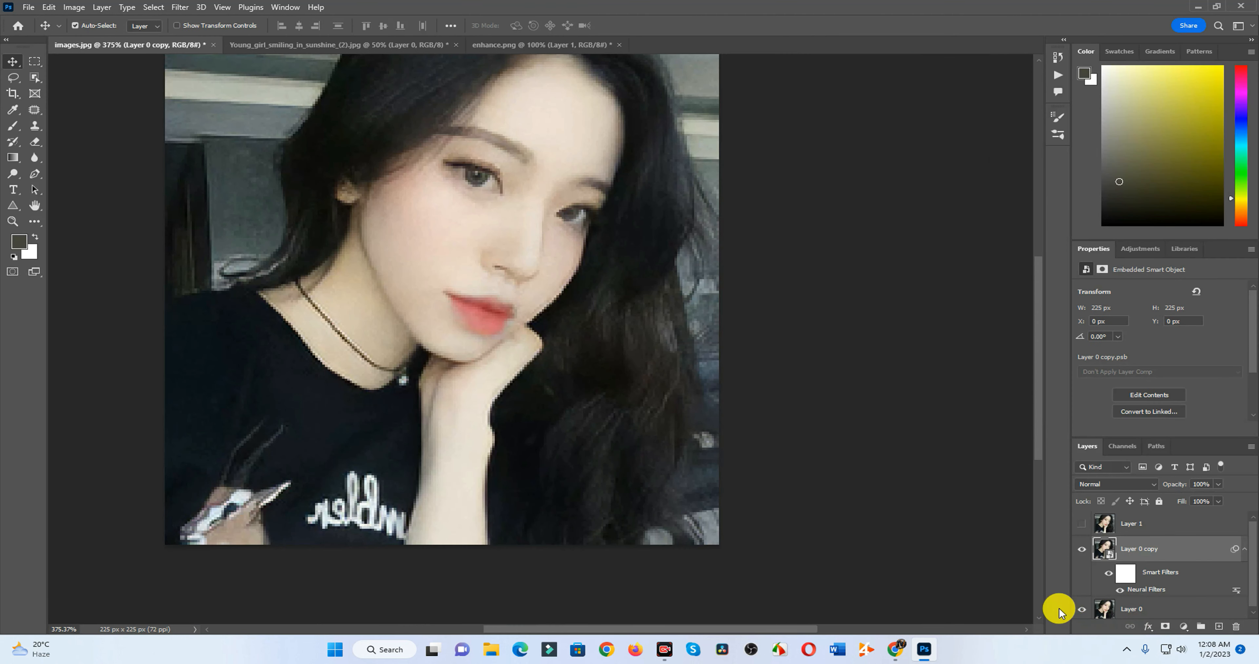
Toggle the filtered Layer 0 copy off and on to compare the portrait with and without it.
click(1082, 546)
click(1082, 546)
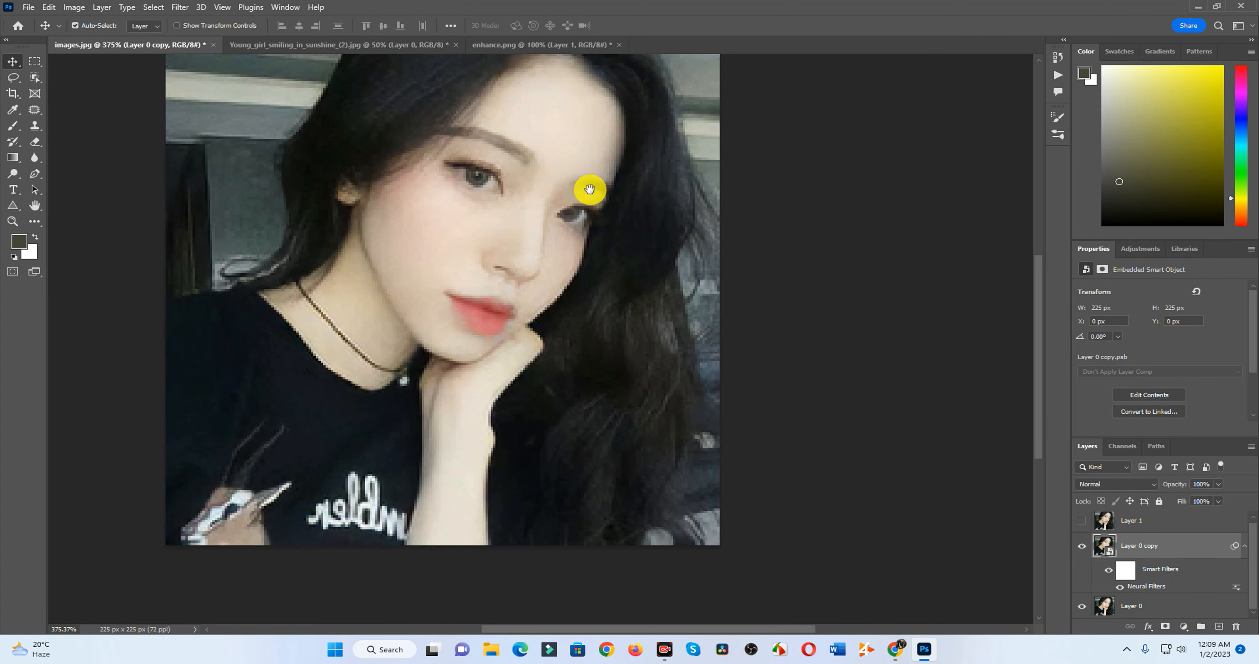
ctrl+click(576, 257)
drag(499, 166, 513, 249)
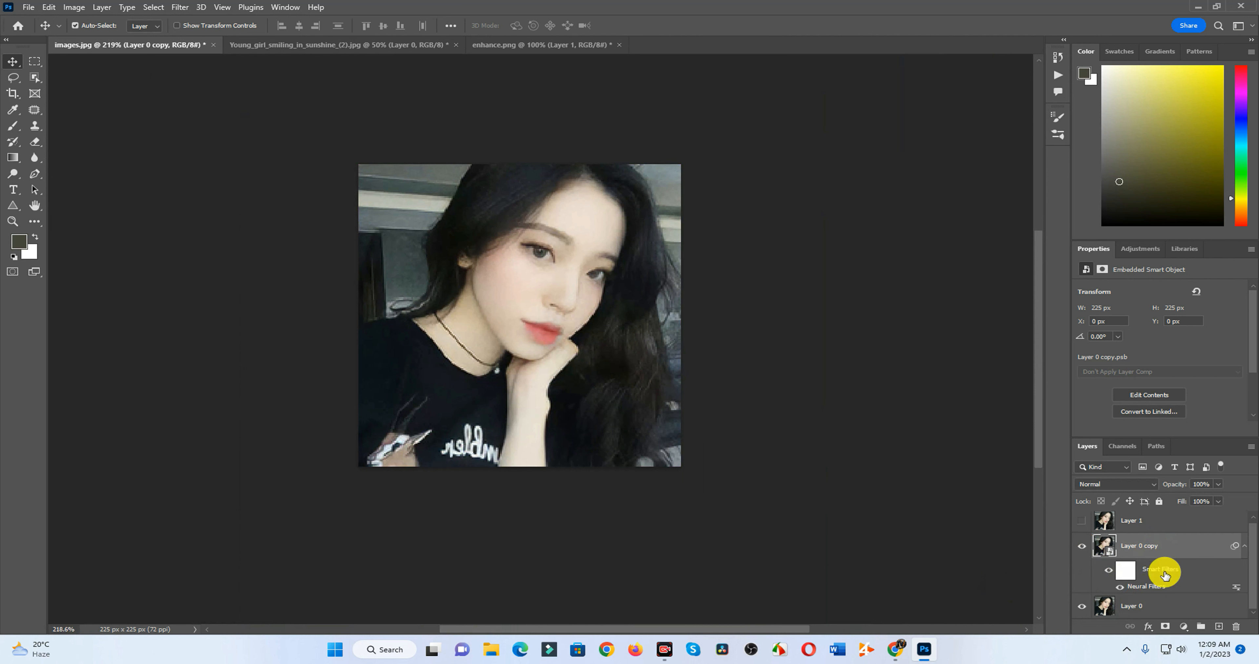
Reopen Neural Filters for Layer 0 copy and enable JPEG Artefacts Removal with High strength.
click(1147, 520)
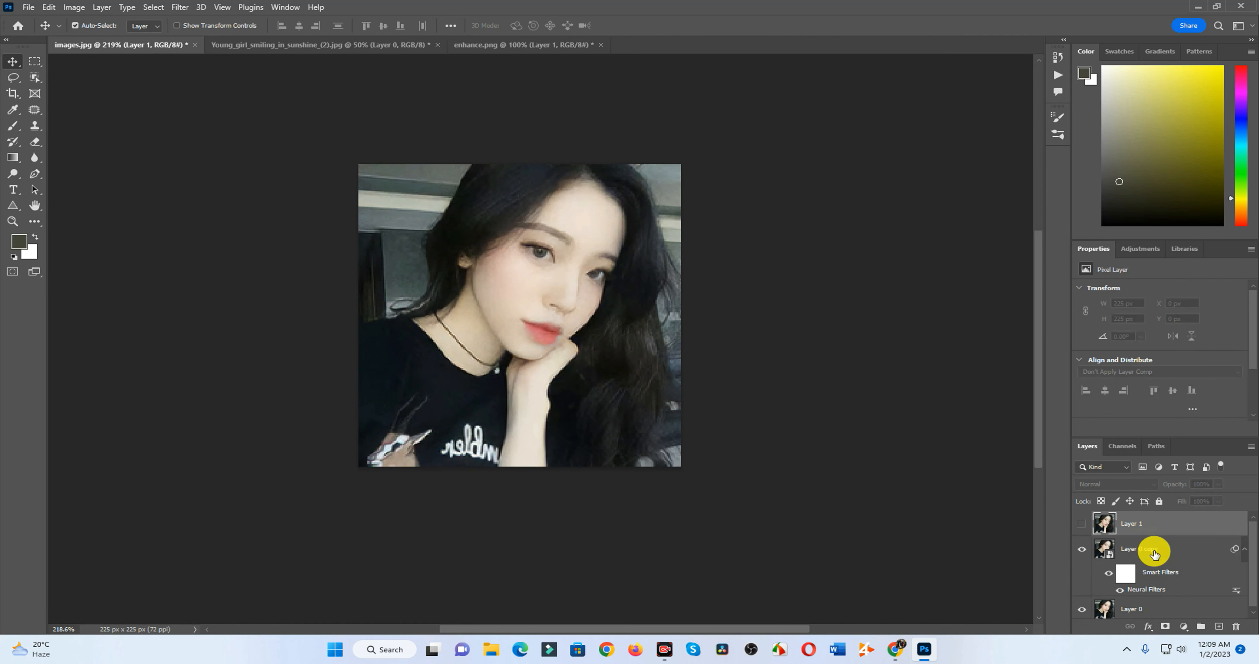
click(1151, 552)
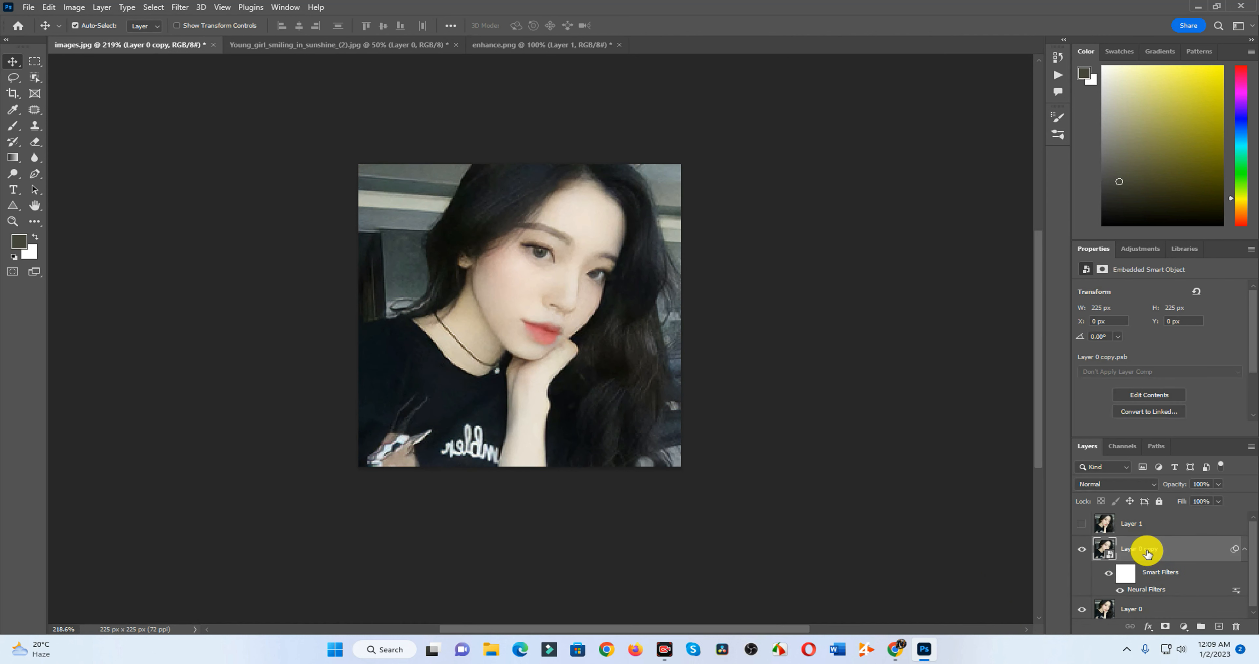
click(182, 7)
click(223, 58)
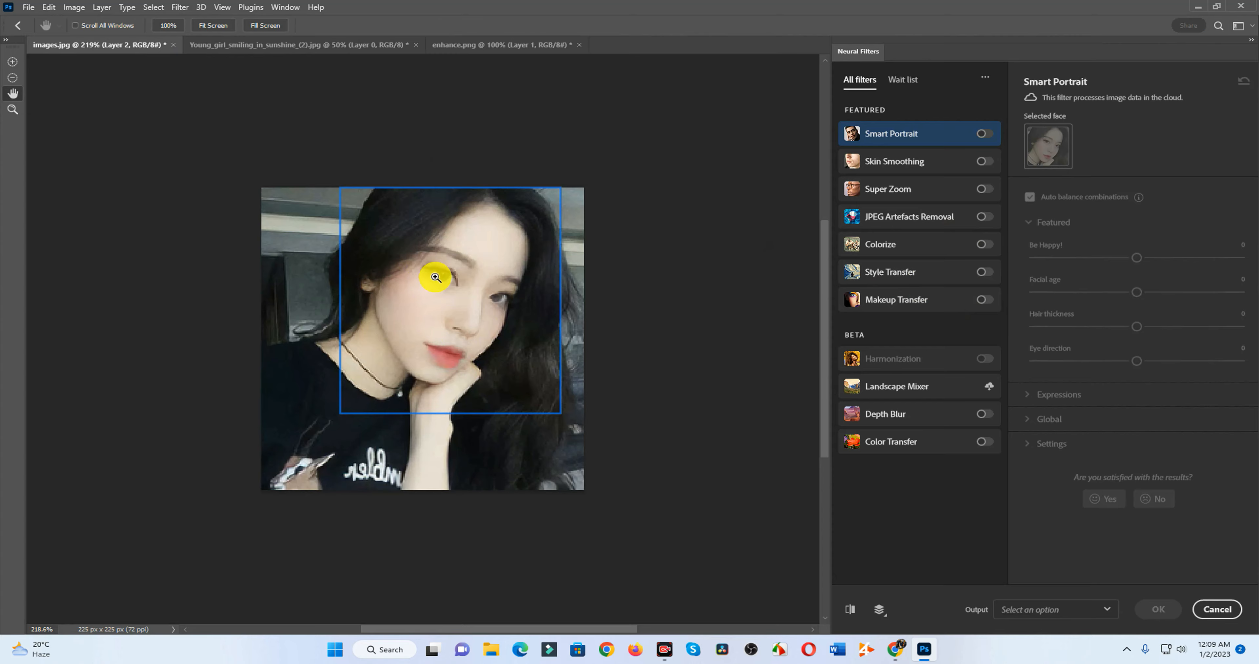
scroll(436, 281, up, 5)
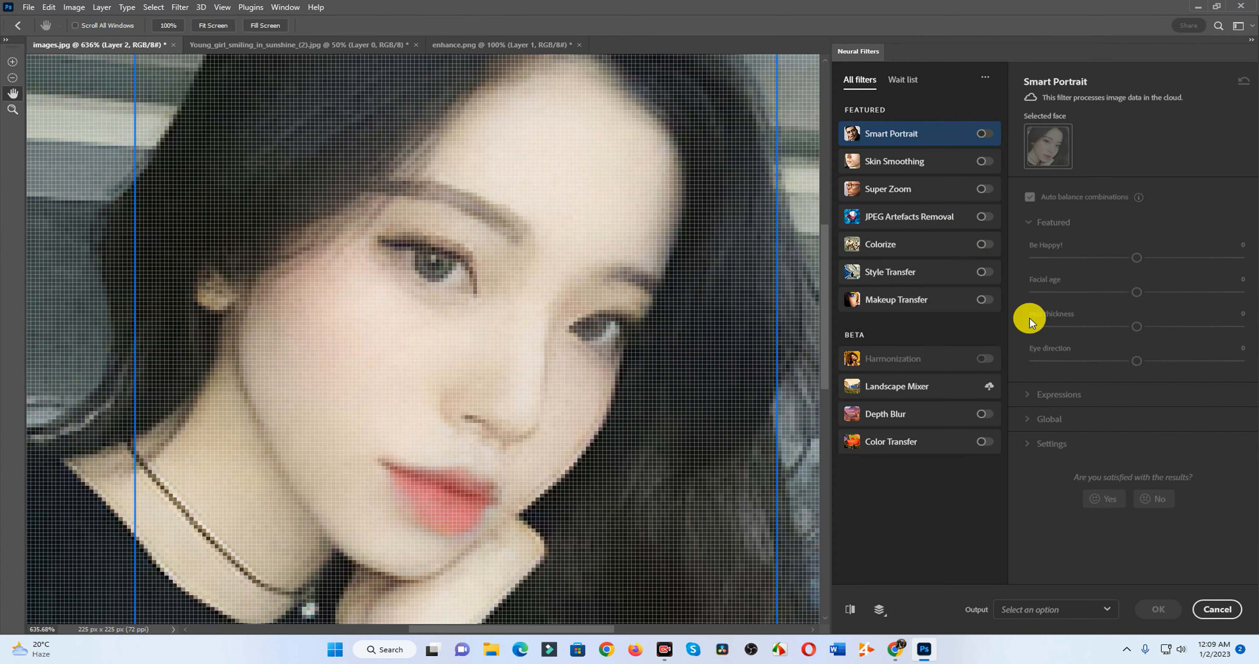
click(983, 217)
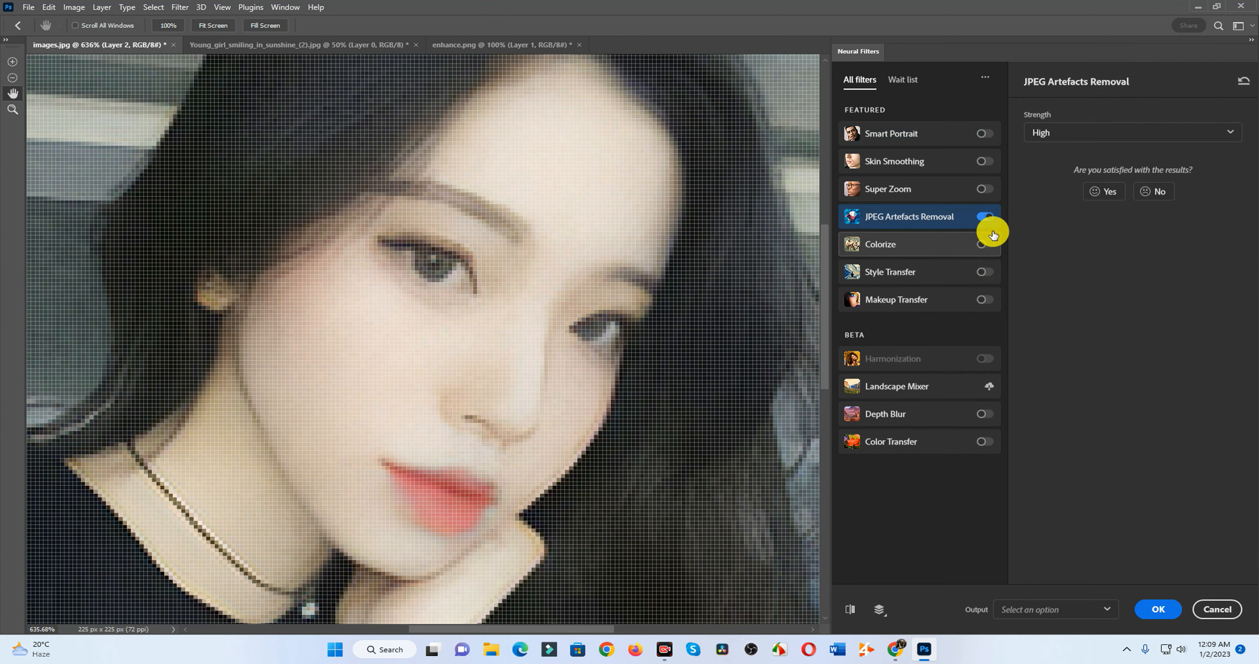
click(1116, 133)
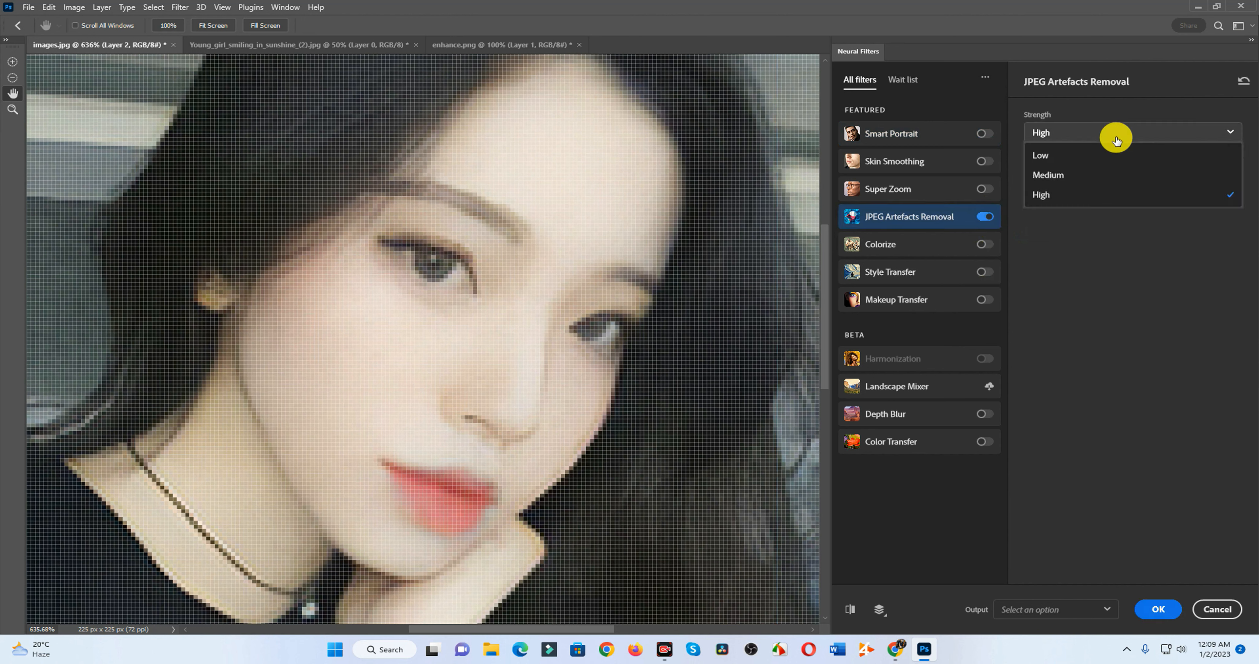
click(1094, 195)
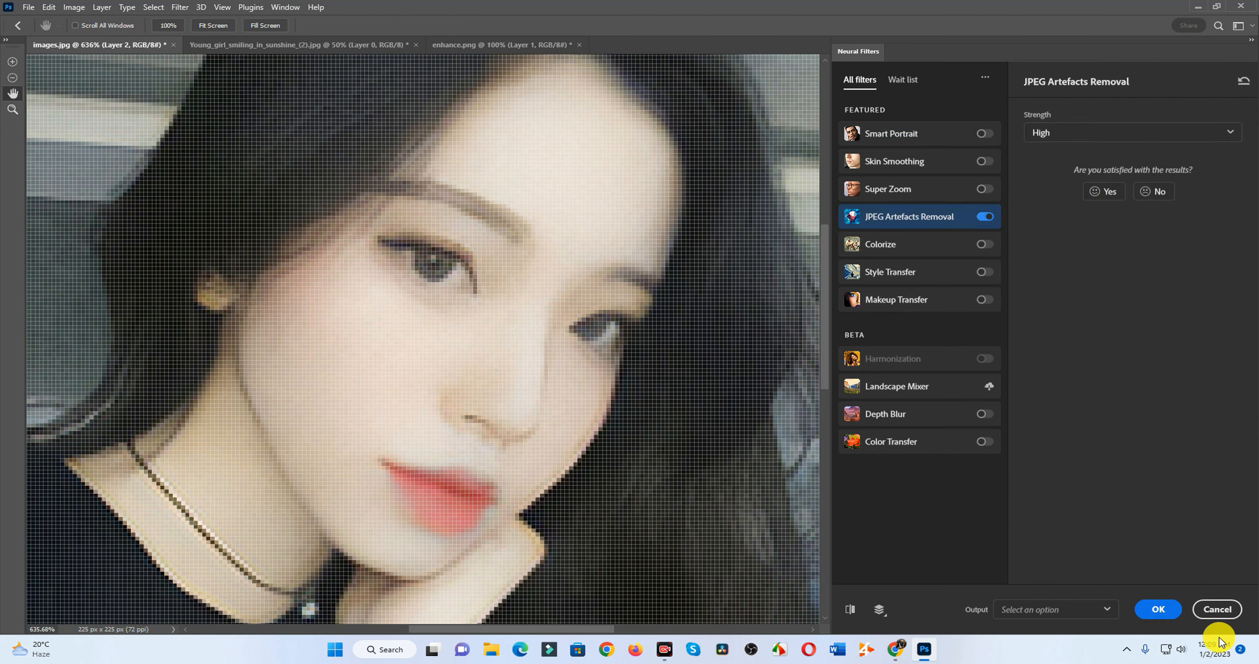
Output the artefact removal result to a new layer and apply the neural filter.
click(1097, 610)
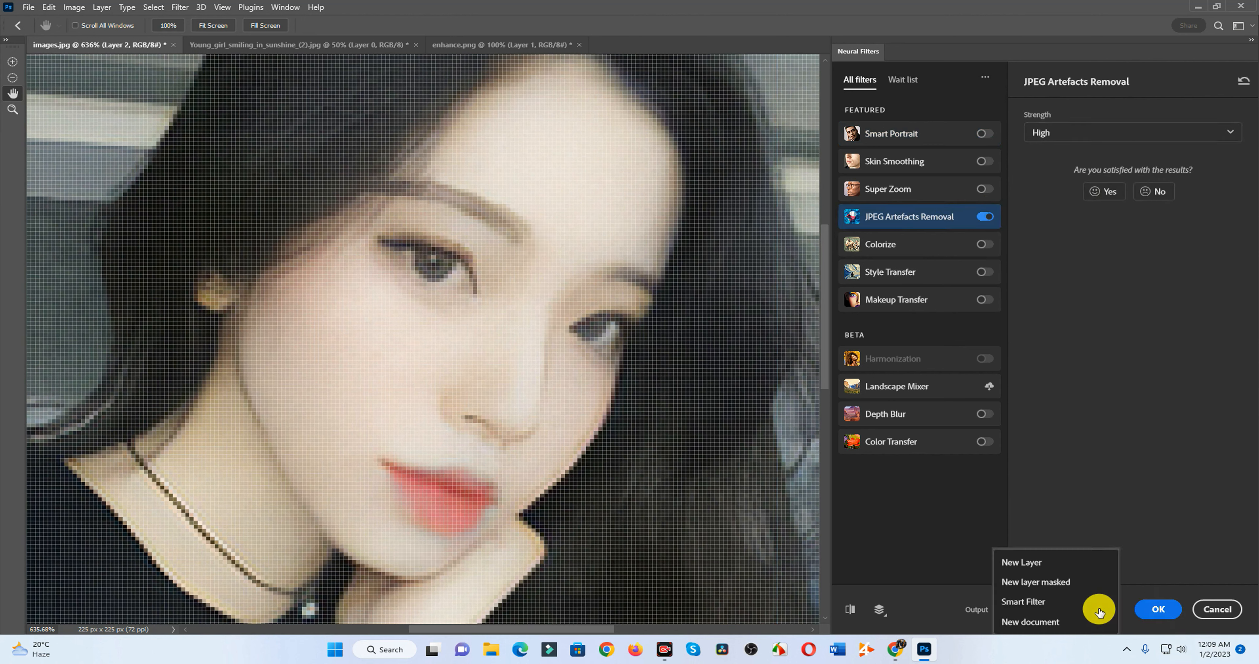
click(1072, 569)
click(1155, 611)
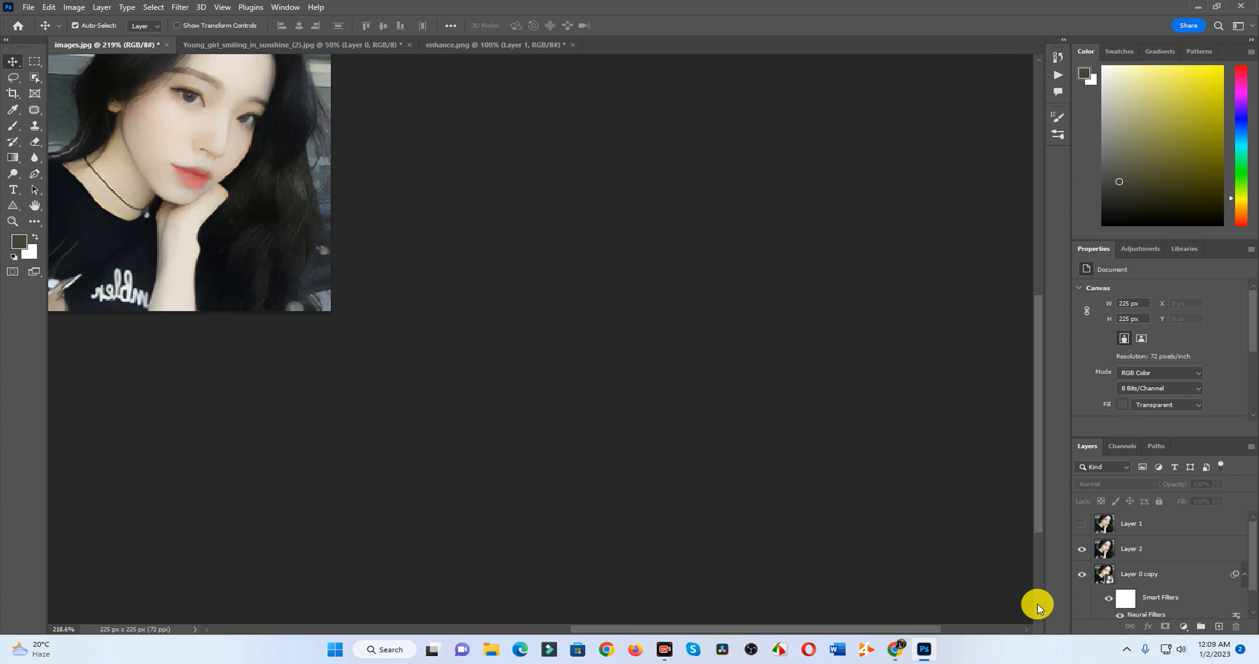
Turn on the visibility of Layer 1 and Layer 2 and inspect the face close up.
scroll(739, 451, down, 1)
drag(587, 383, 907, 526)
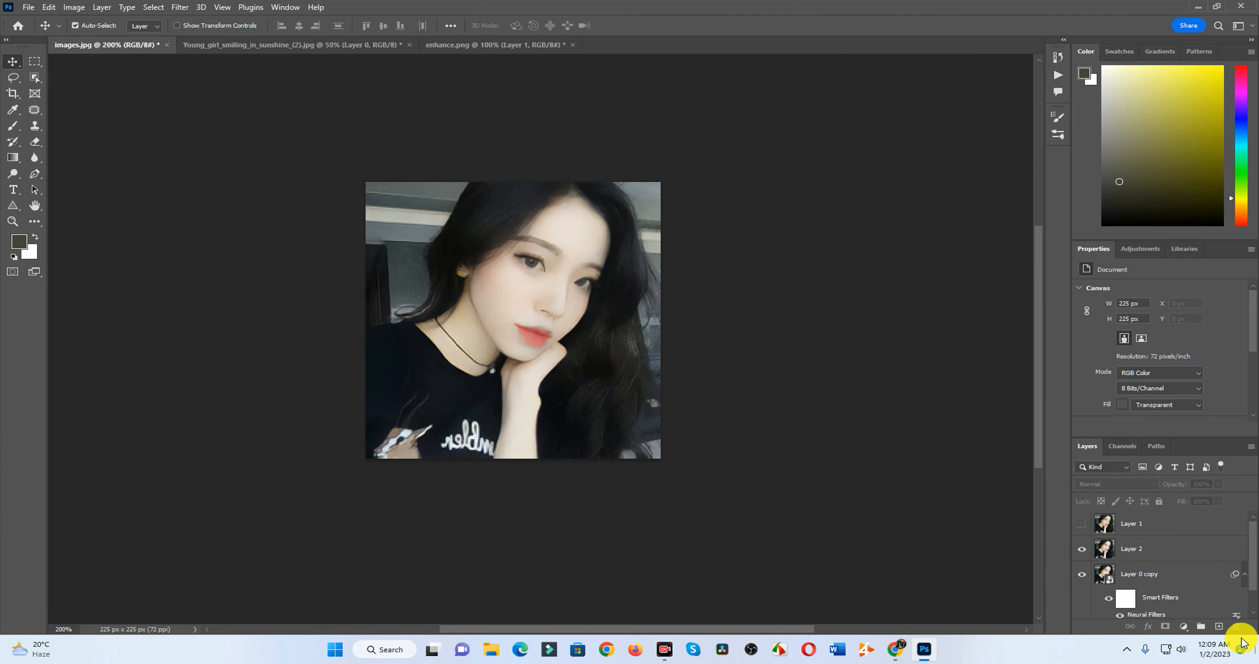
drag(522, 301, 575, 331)
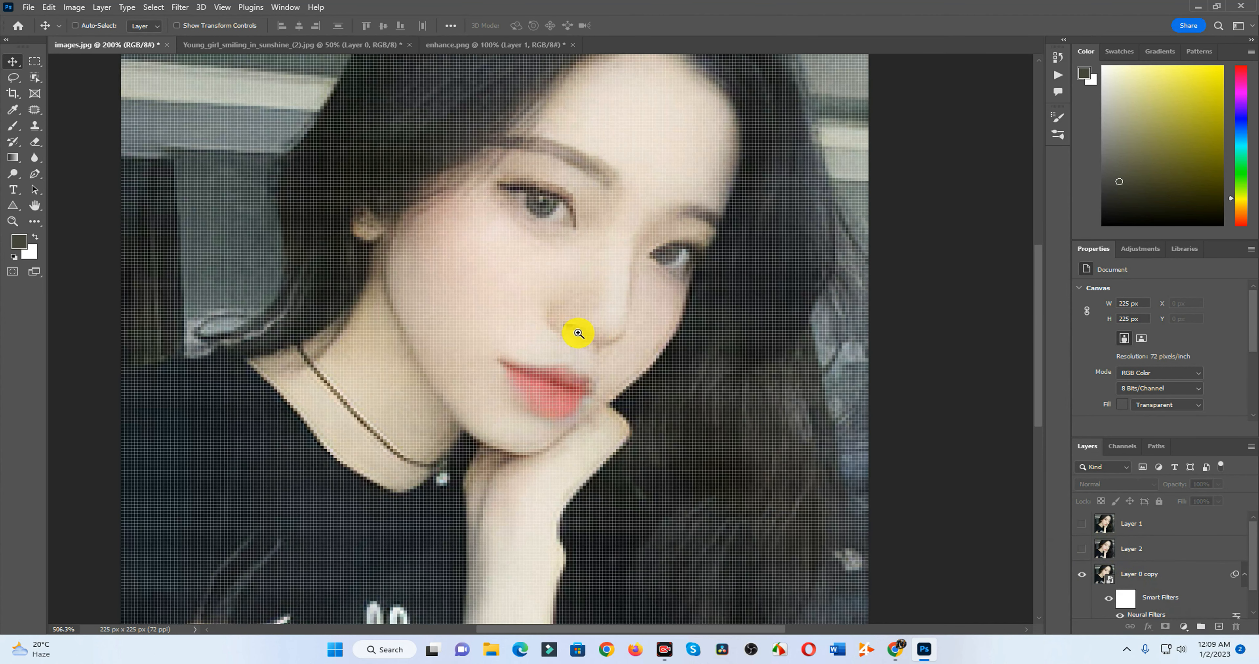
click(1083, 526)
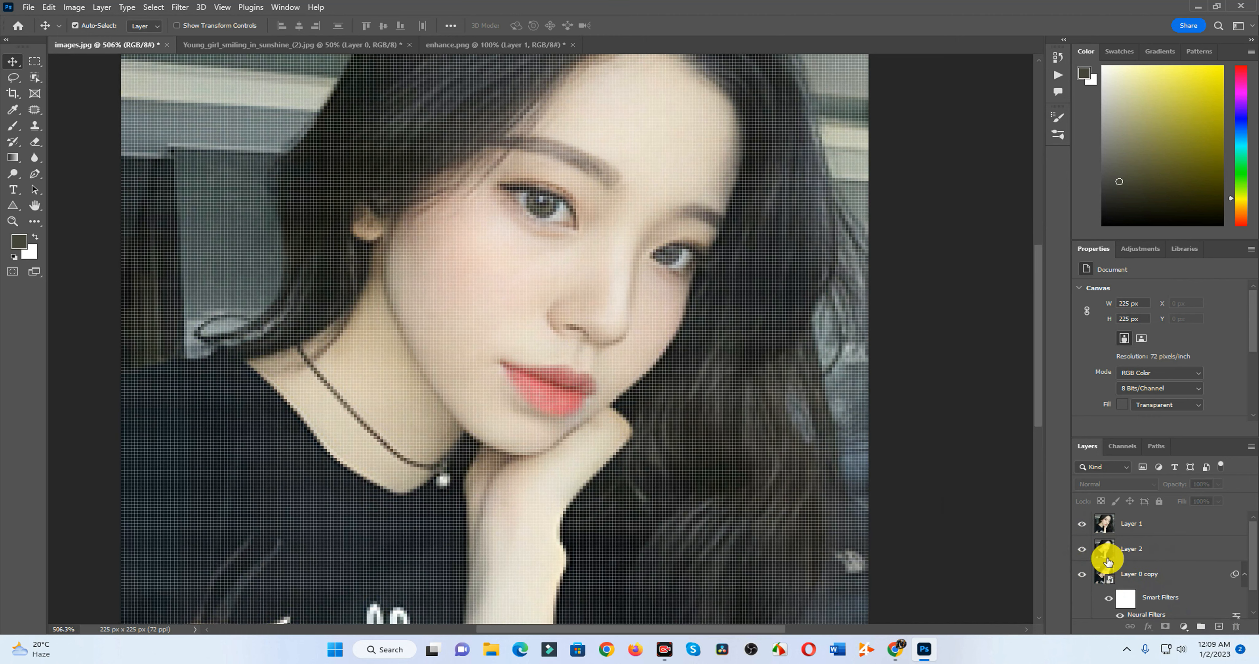
click(1079, 554)
drag(768, 525, 741, 519)
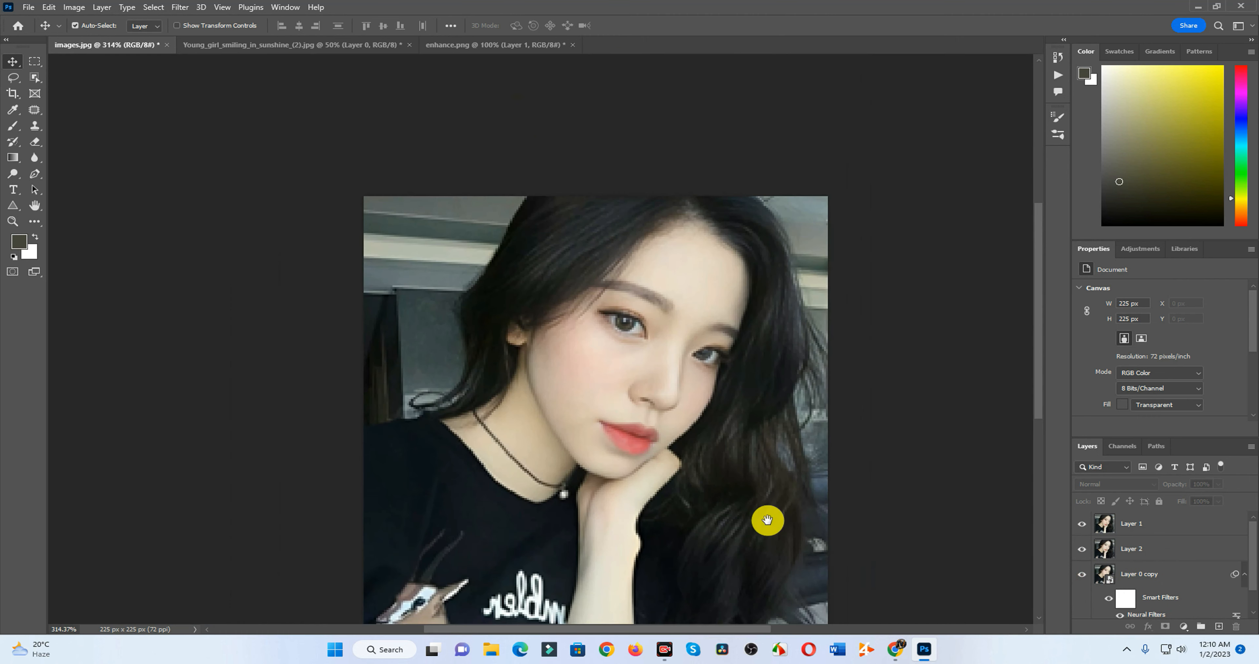
mouse_move(594, 391)
mouse_down()
mouse_move(621, 403)
mouse_move(598, 394)
mouse_up()
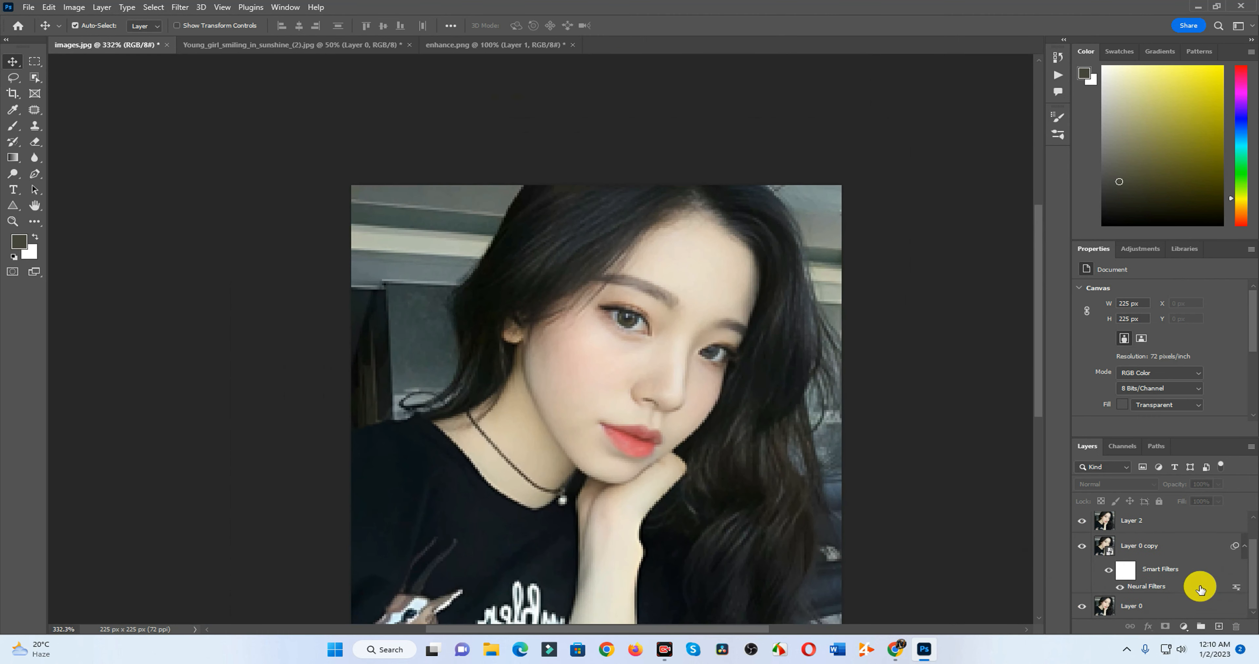
Group Layer 1, Layer 2 and Layer 0 copy together above Layer 0.
click(1181, 581)
shift+click(1134, 531)
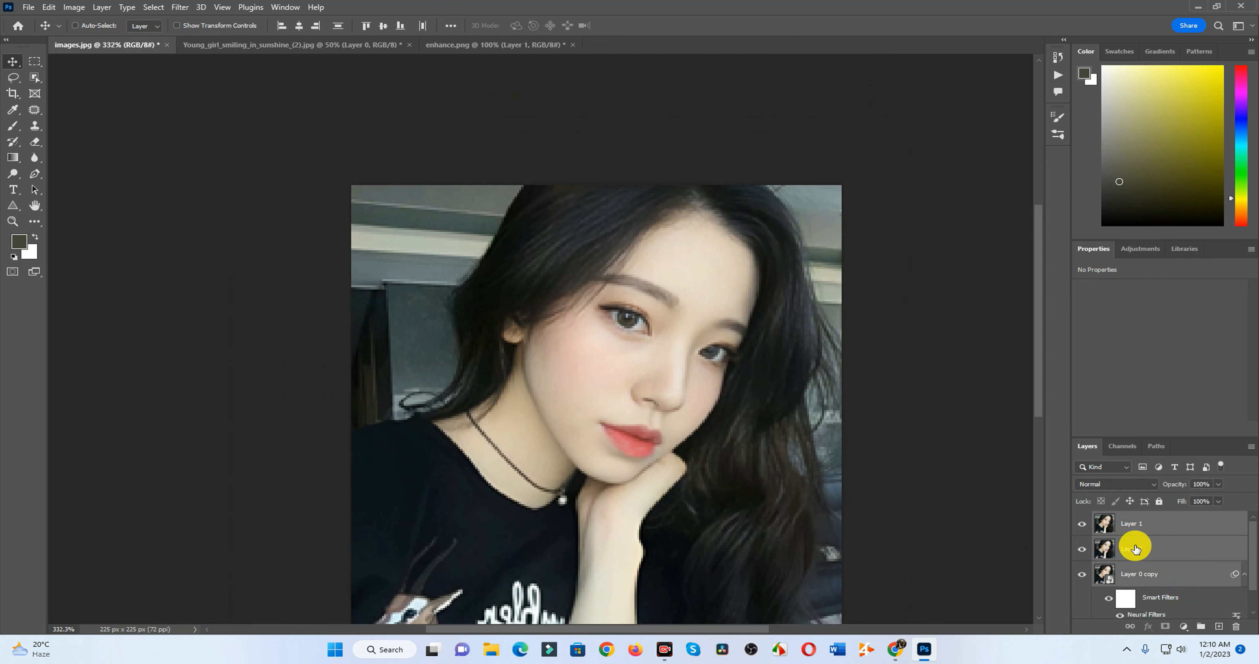
key(ctrl+g)
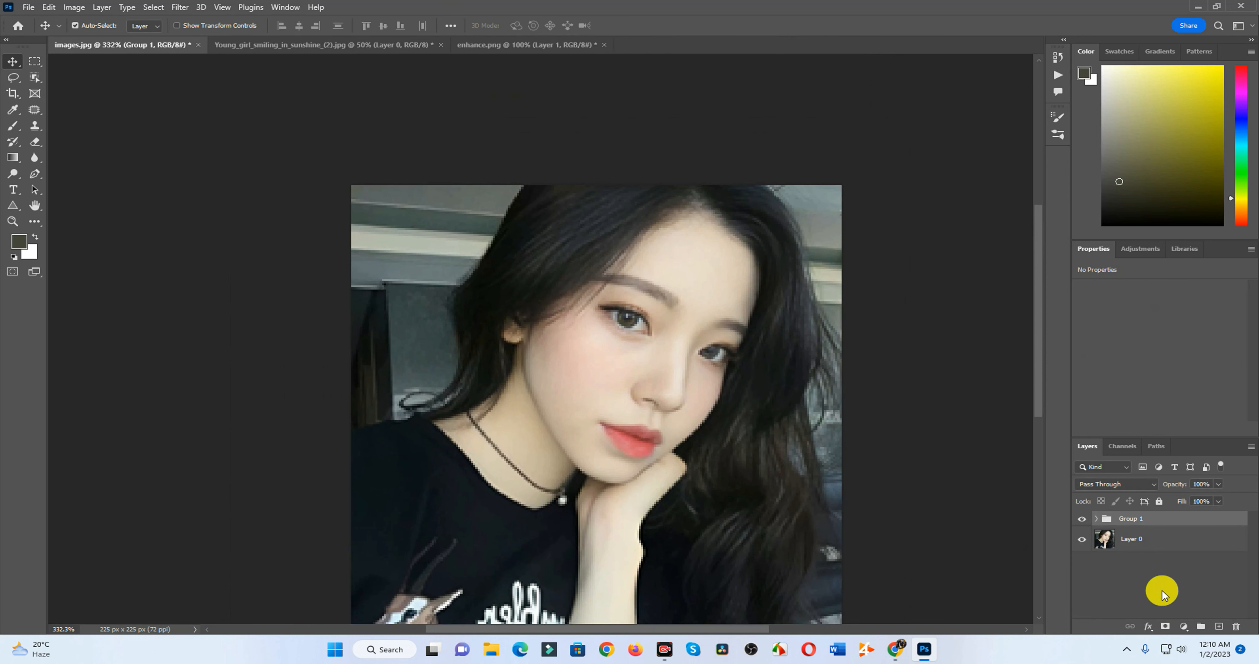
Toggle the group's visibility at several magnifications to compare the enhanced portrait with the original Layer 0.
click(1084, 518)
drag(636, 335, 927, 477)
click(1082, 518)
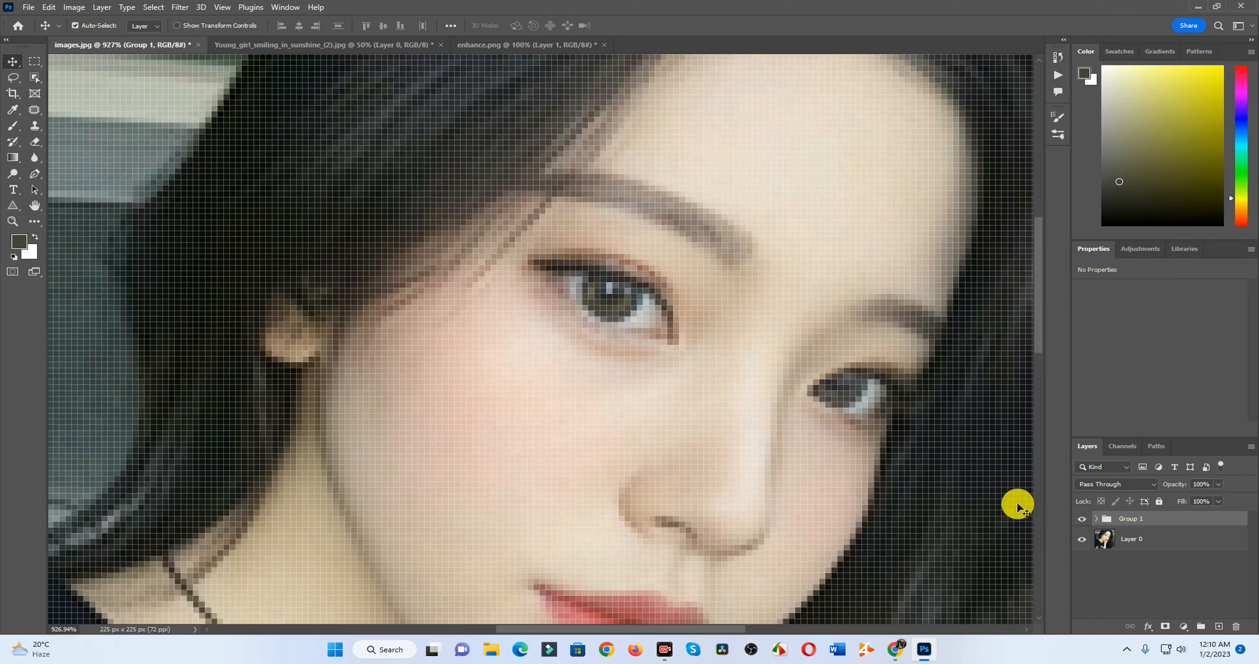
mouse_move(667, 329)
mouse_down()
mouse_move(736, 359)
mouse_move(652, 337)
mouse_up()
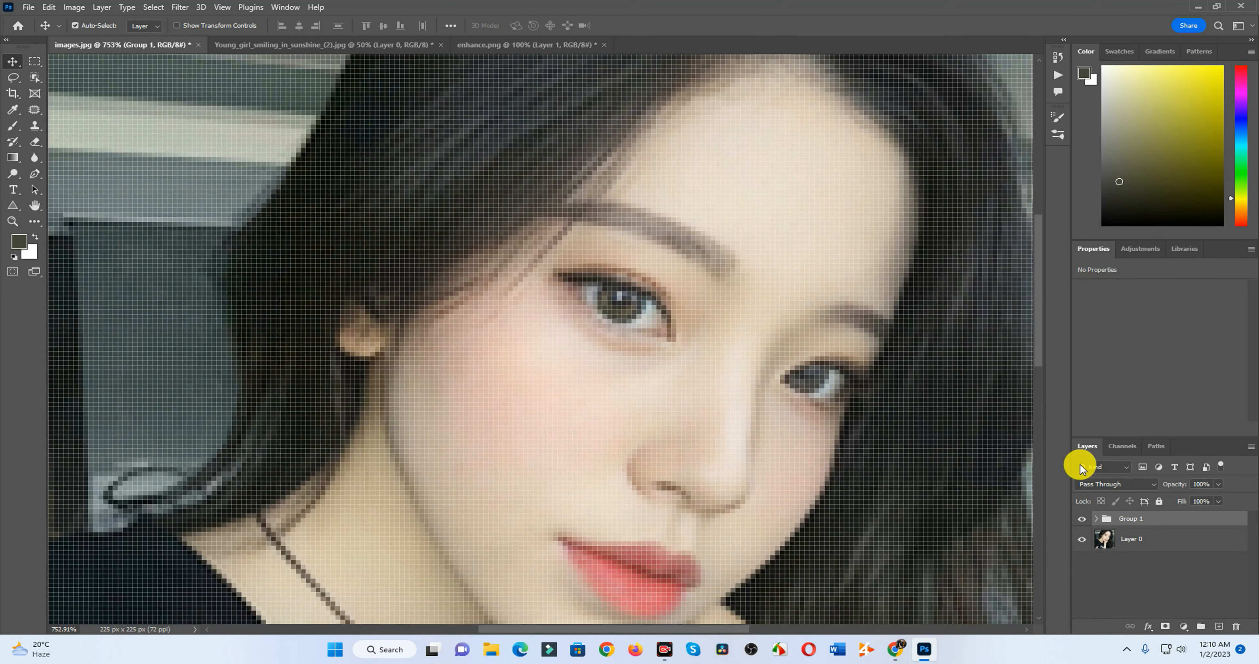
click(1082, 519)
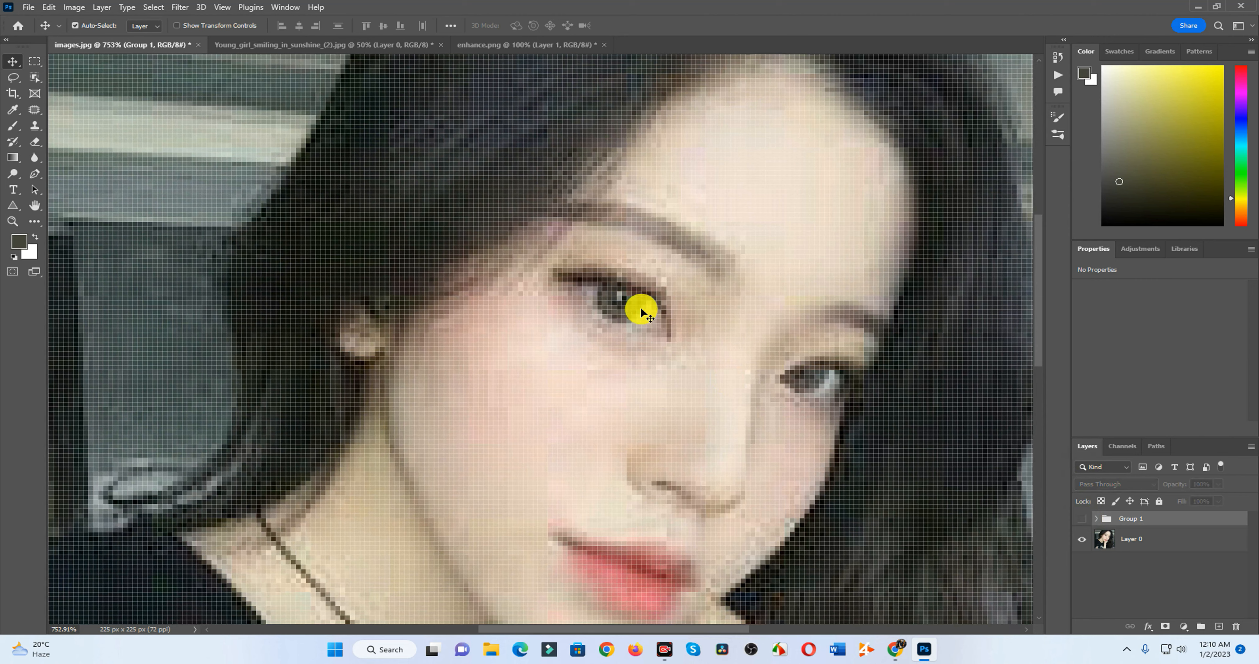
click(1081, 518)
drag(680, 368, 627, 295)
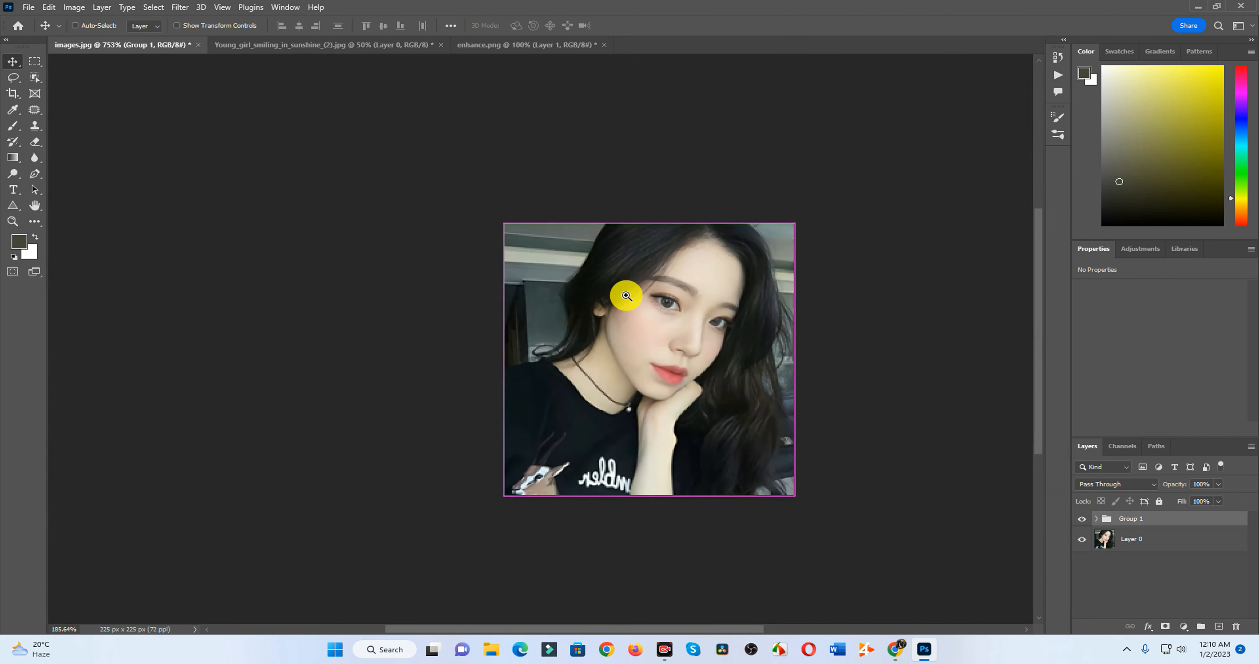
click(1082, 519)
click(1082, 519)
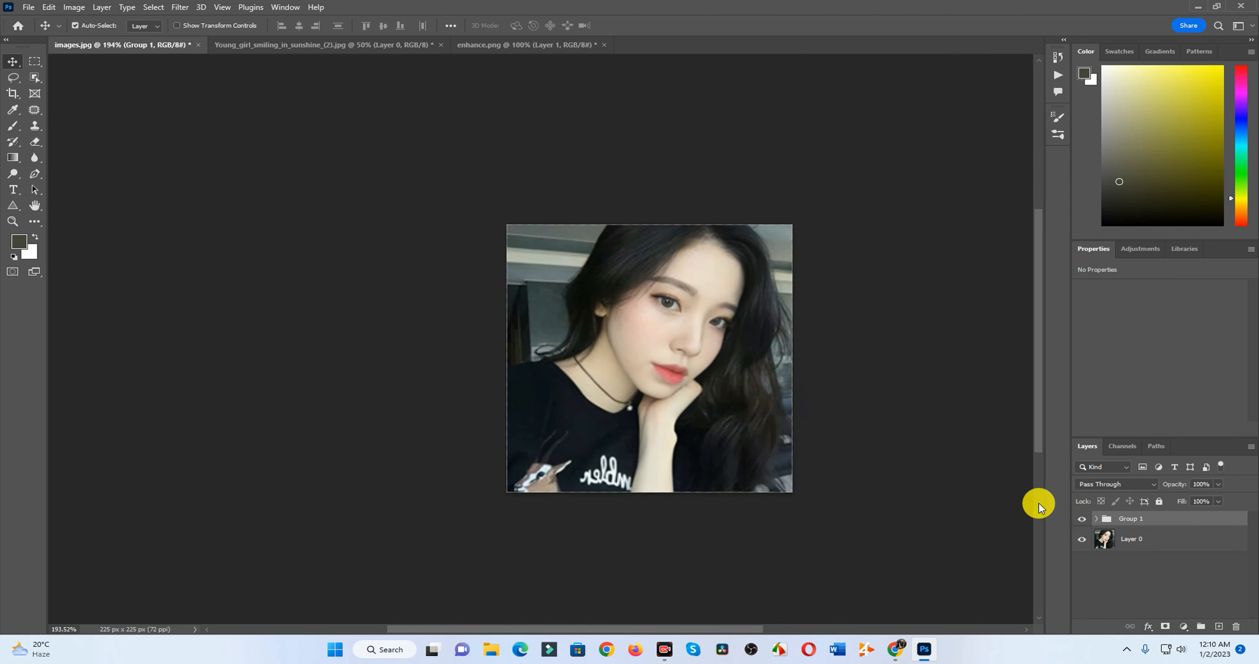
scroll(933, 416, up, 3)
click(1083, 521)
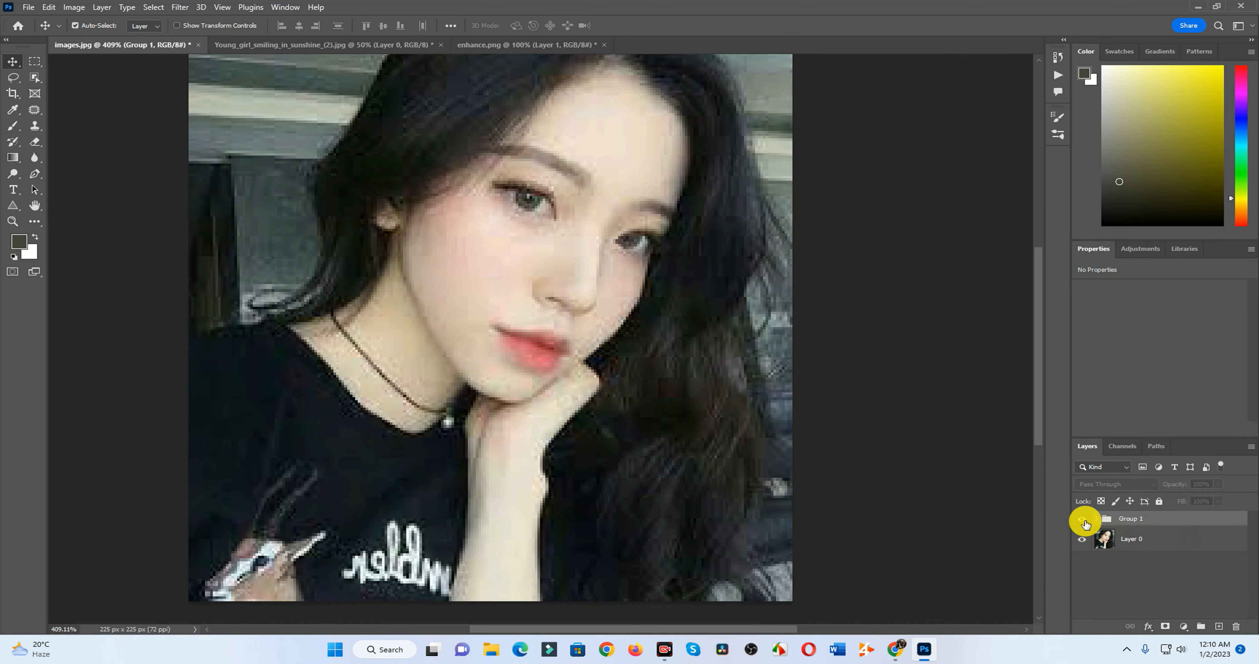
Switch to the Young_girl_smiling_in_sunshine_(2).jpg document.
click(325, 46)
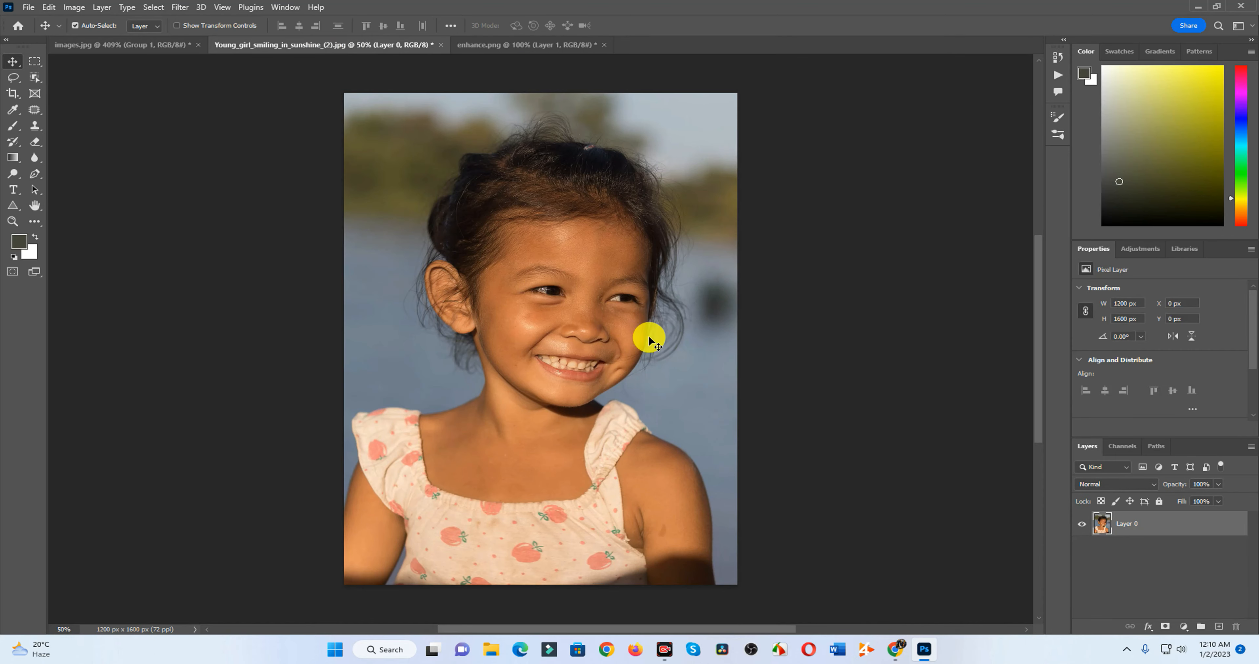
Duplicate Layer 0 and turn on the JPEG Artefacts Removal neural filter for the copy.
scroll(649, 340, up, 5)
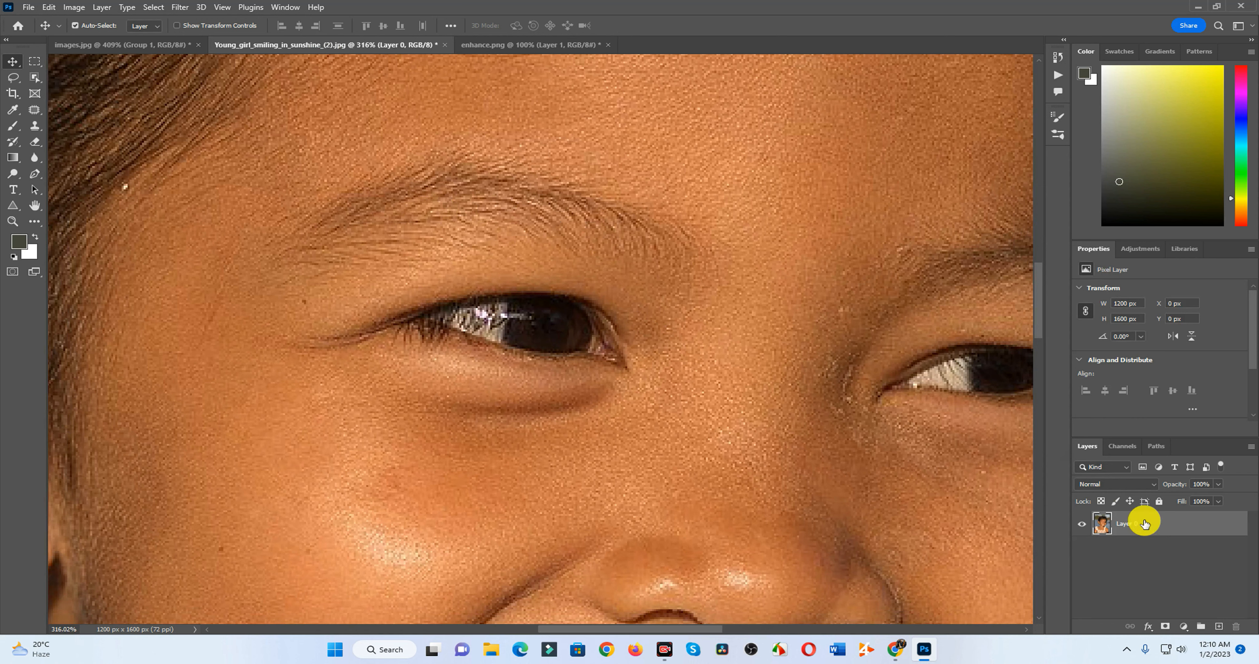
drag(1145, 524, 1218, 626)
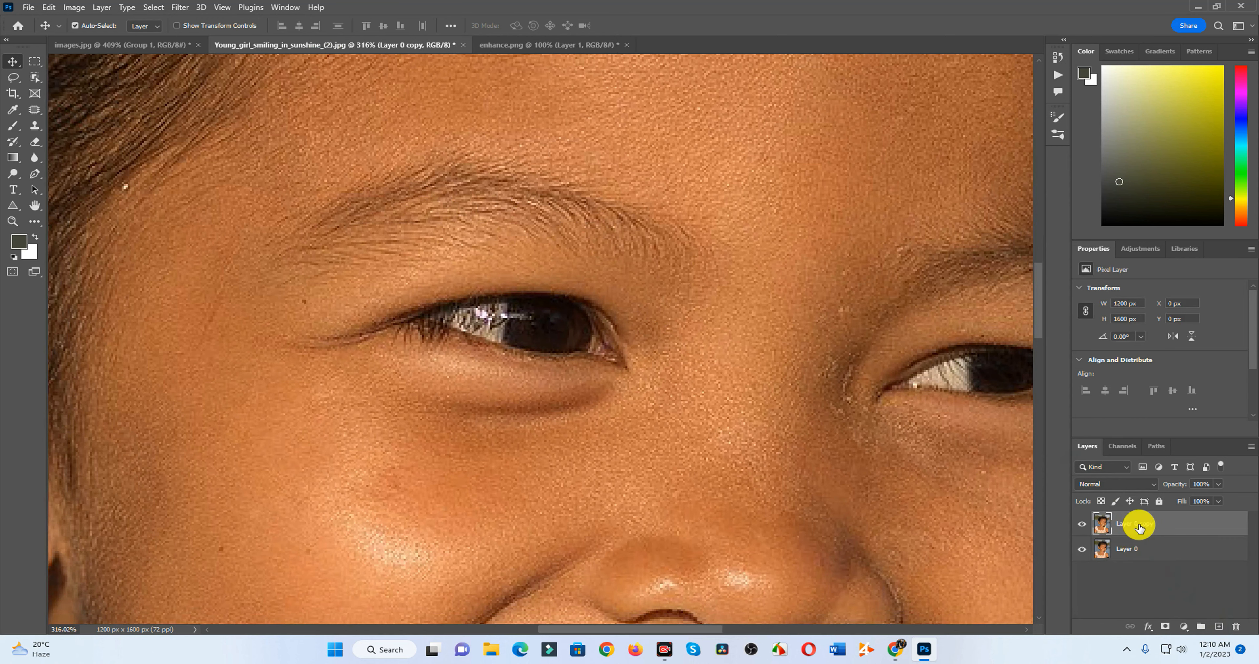
click(182, 13)
click(210, 57)
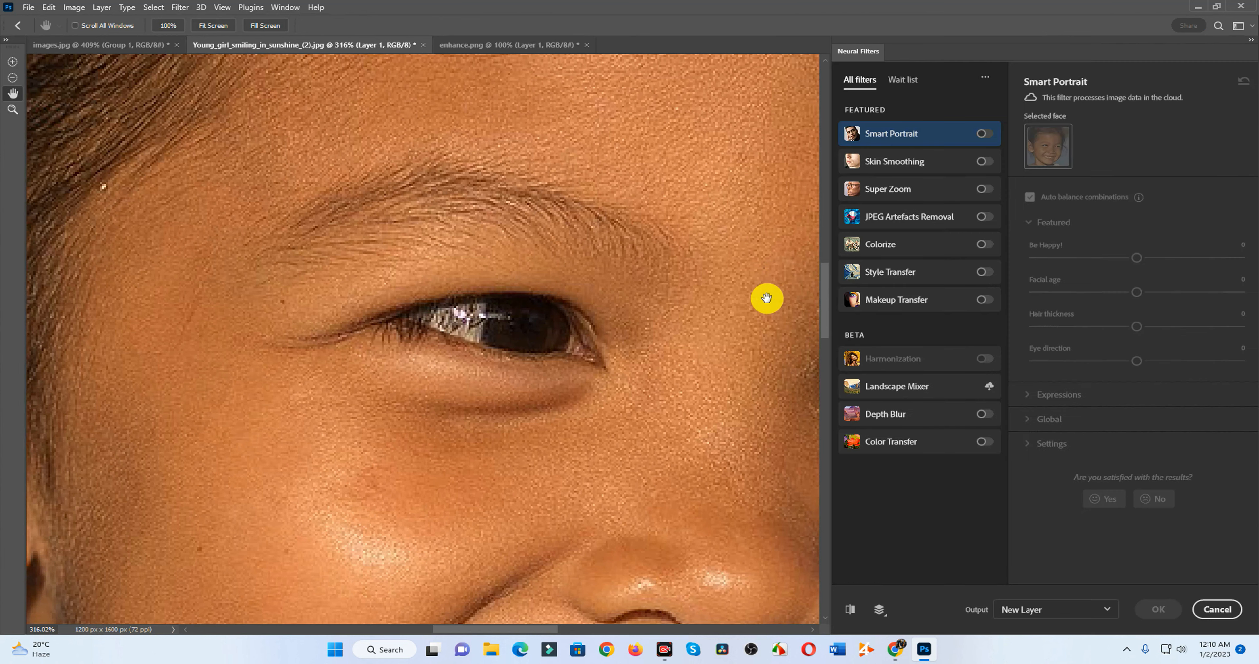
click(984, 216)
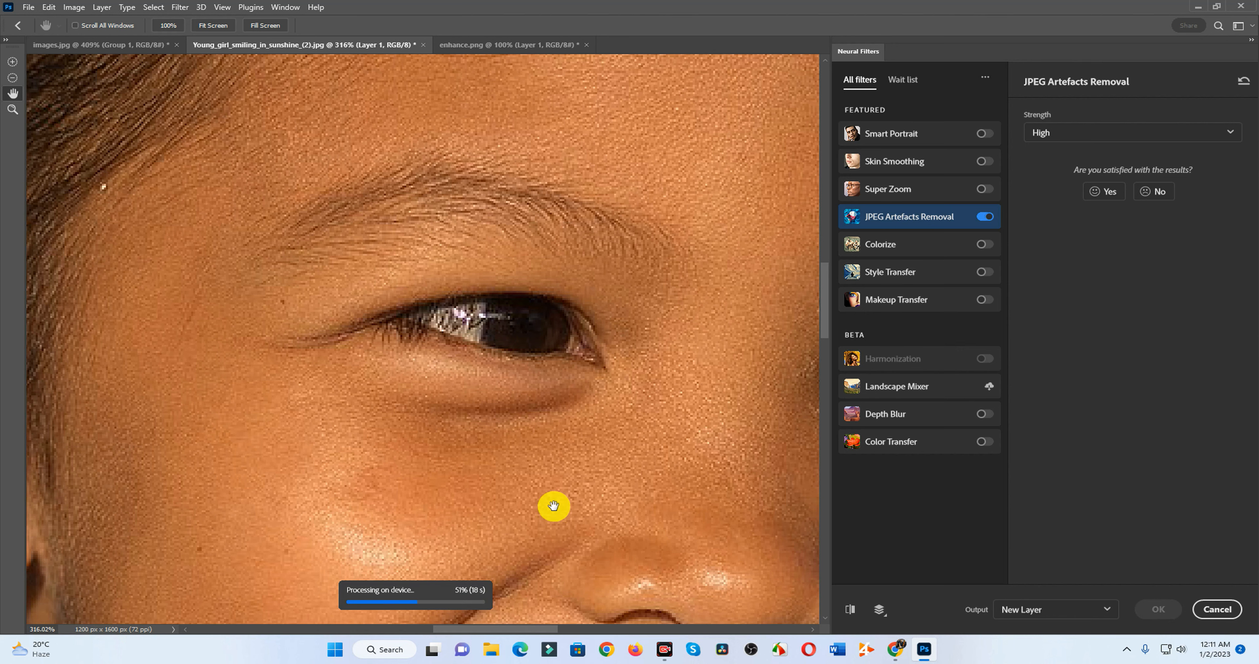
drag(553, 507, 549, 450)
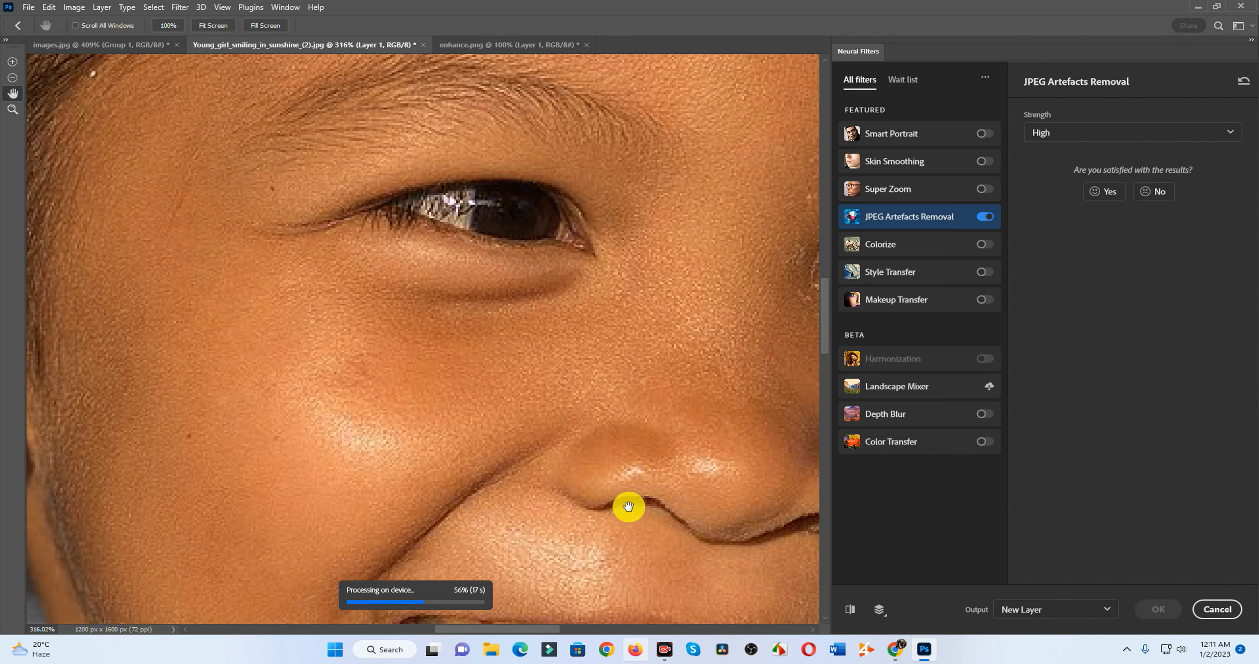
drag(418, 609, 306, 535)
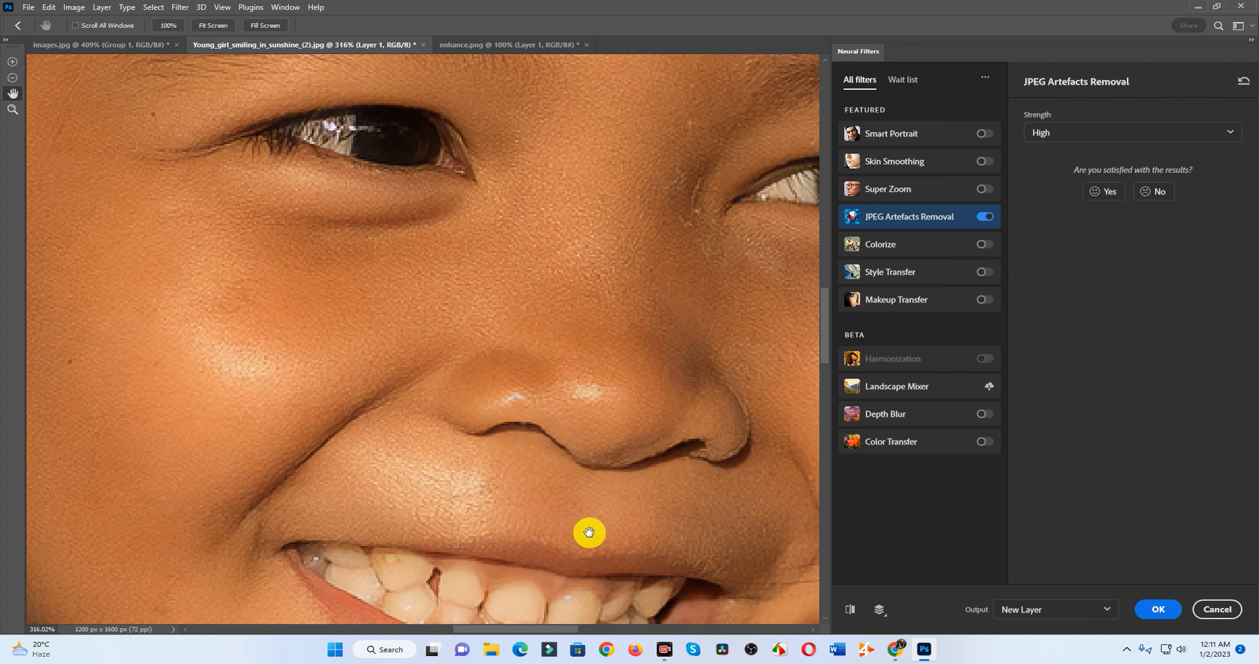
Toggle JPEG Artefacts Removal off and on at several magnifications to compare the face with and without the filter.
click(974, 226)
click(988, 219)
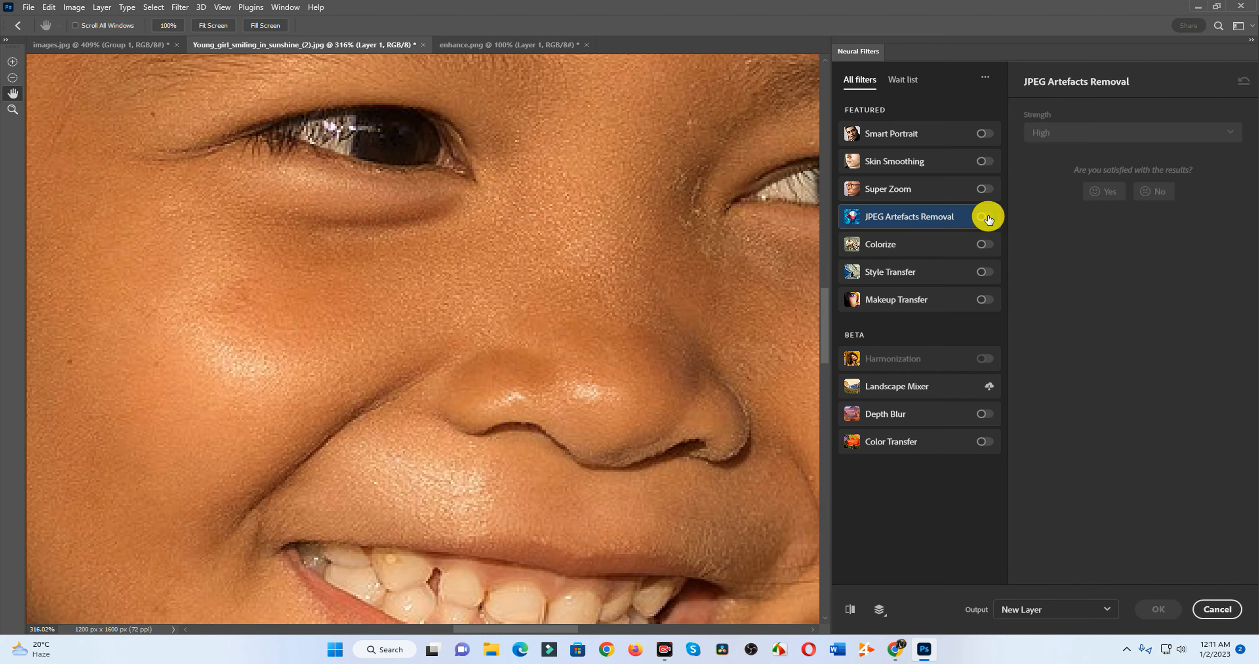
scroll(407, 149, up, 5)
scroll(547, 266, down, 3)
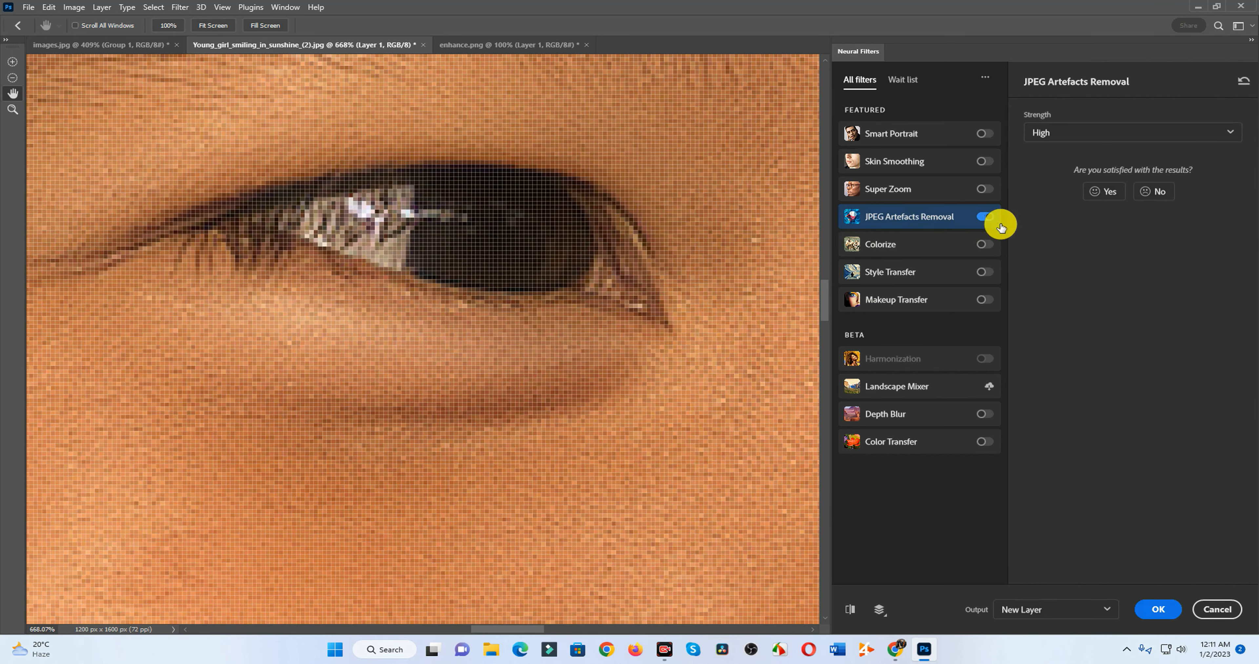
click(985, 216)
click(985, 216)
scroll(546, 292, down, 6)
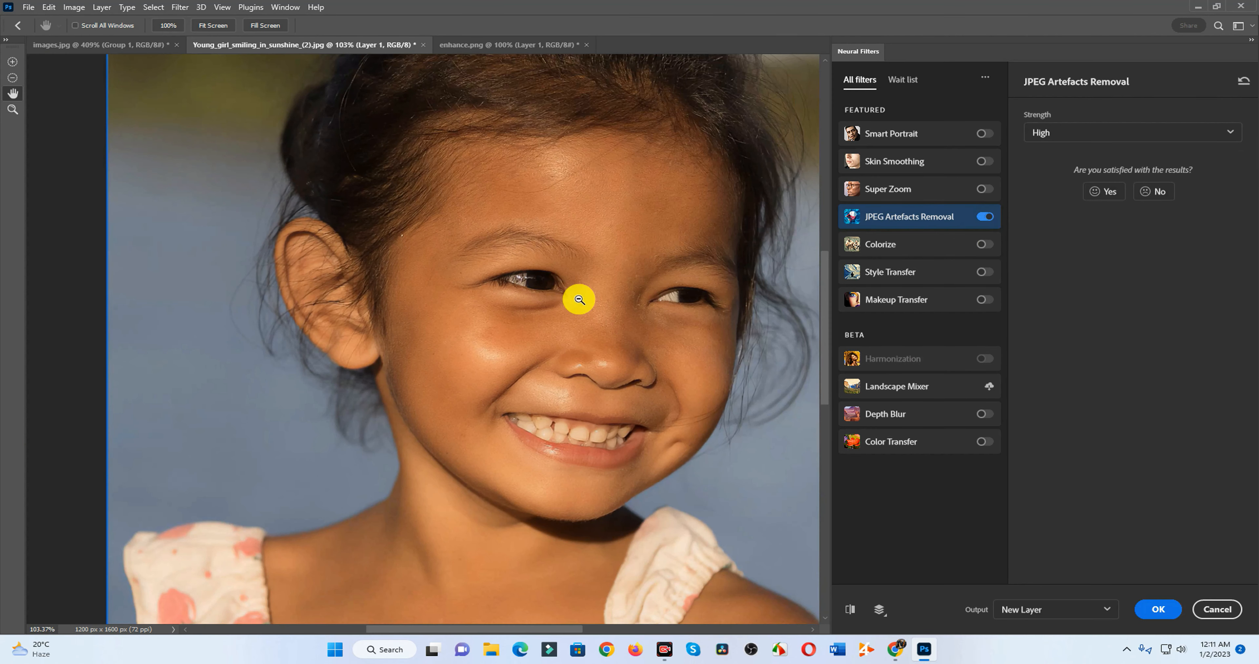
click(987, 217)
click(987, 218)
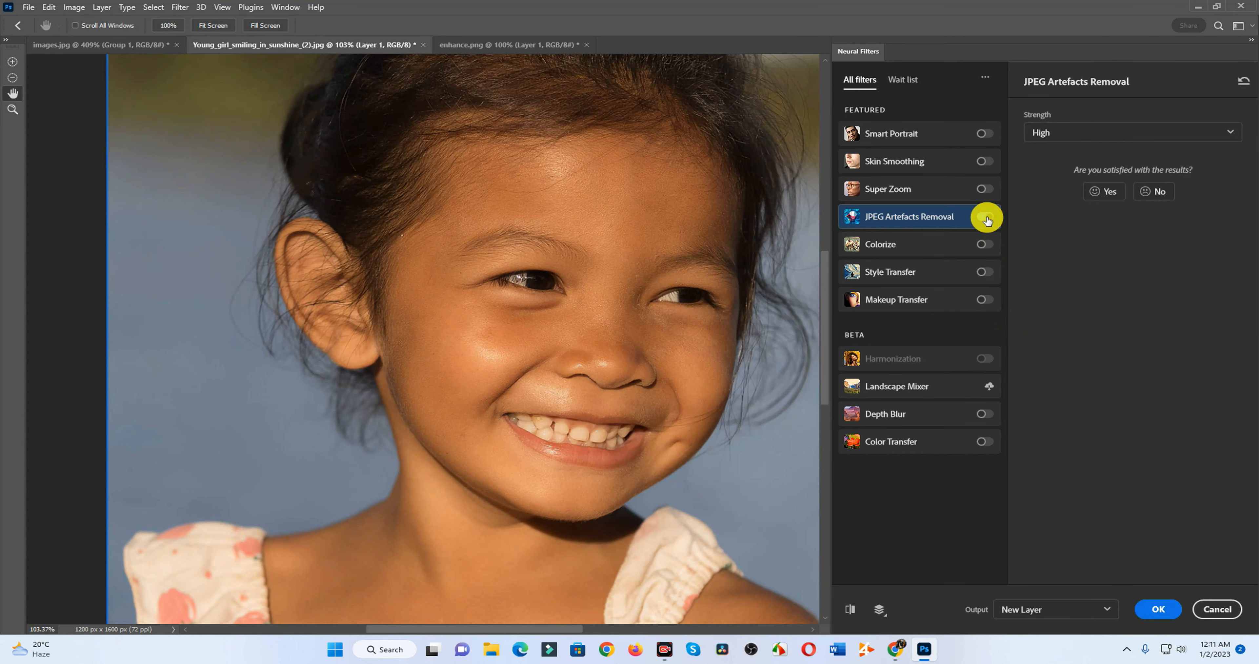
Output the neural filter result as a Smart Filter and apply it to Layer 0 copy.
click(1072, 622)
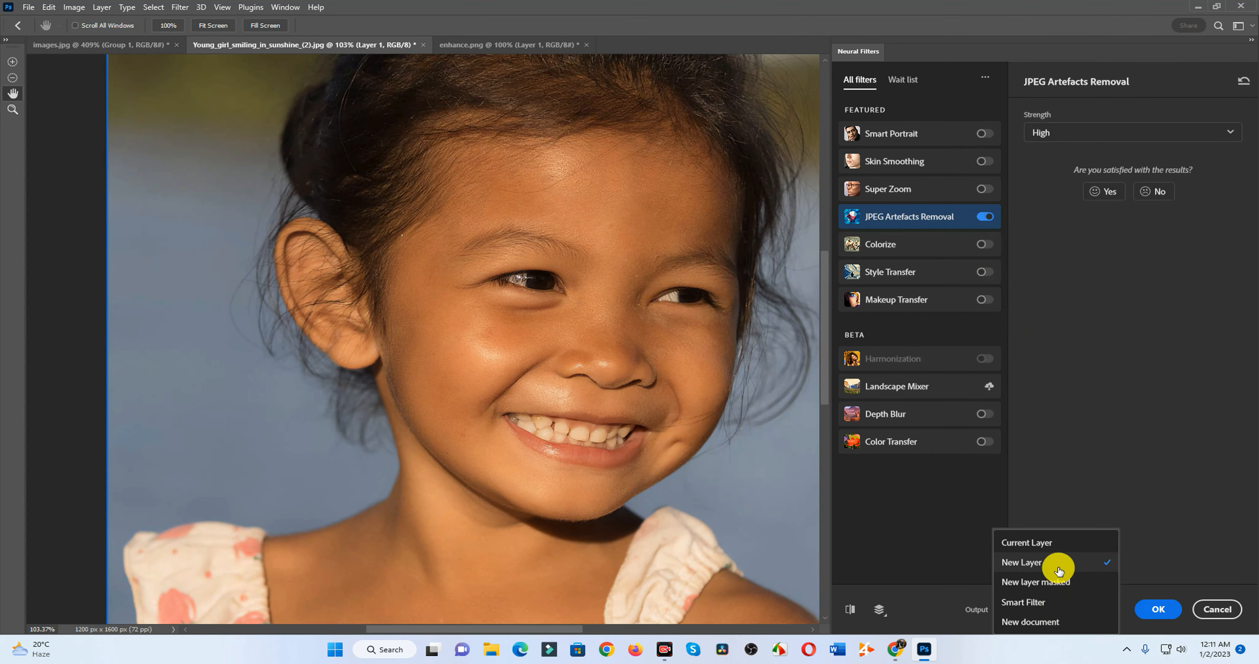
click(1046, 604)
click(1158, 609)
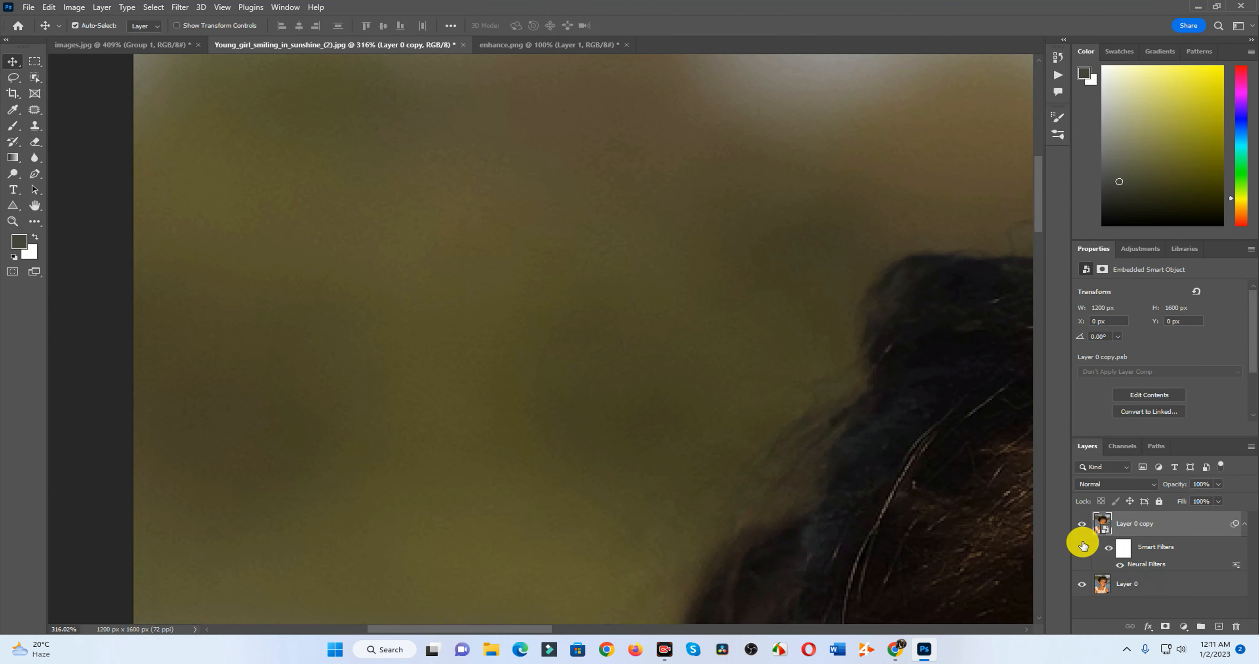
scroll(910, 529, down, 4)
drag(812, 485, 383, 198)
Duplicate the filtered Layer 0 copy and set the duplicate to Soft Light with 46% opacity and 55% fill.
drag(1080, 528, 1223, 626)
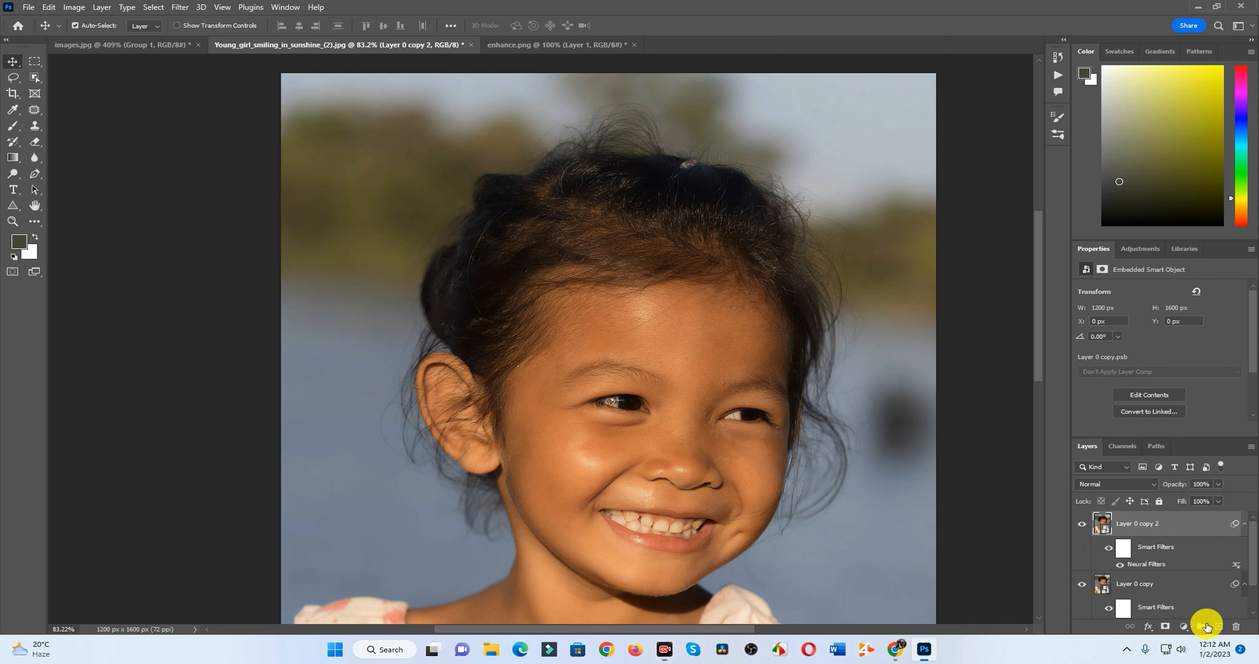
click(1146, 483)
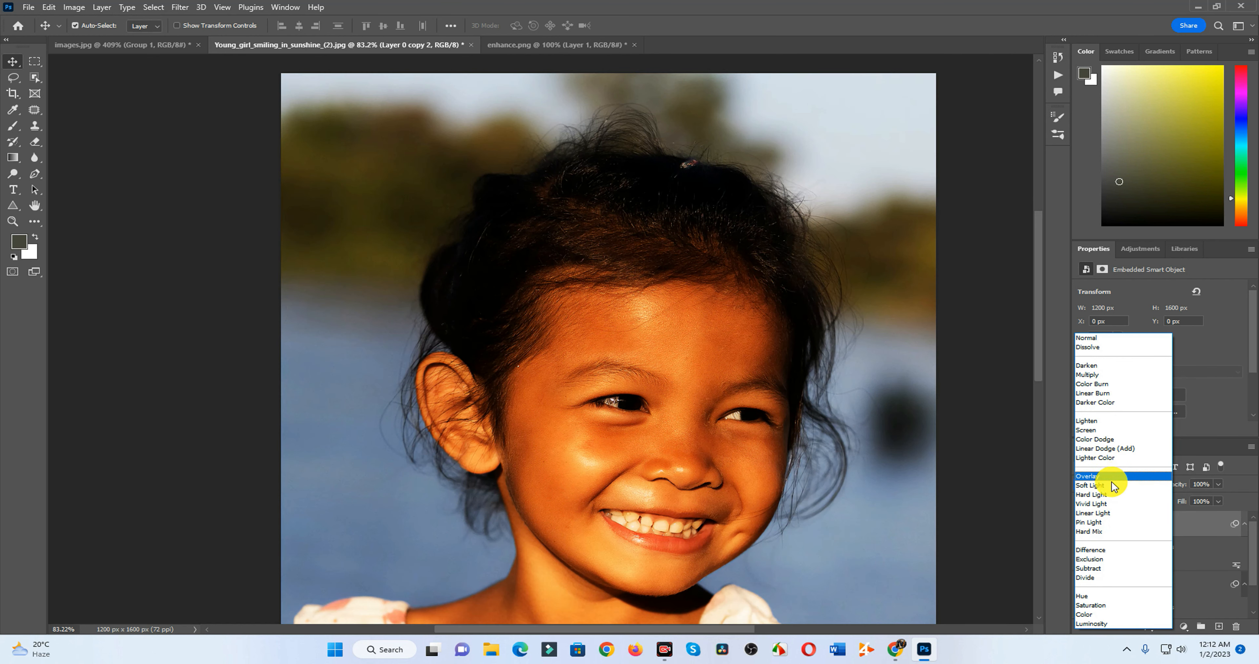
click(1113, 489)
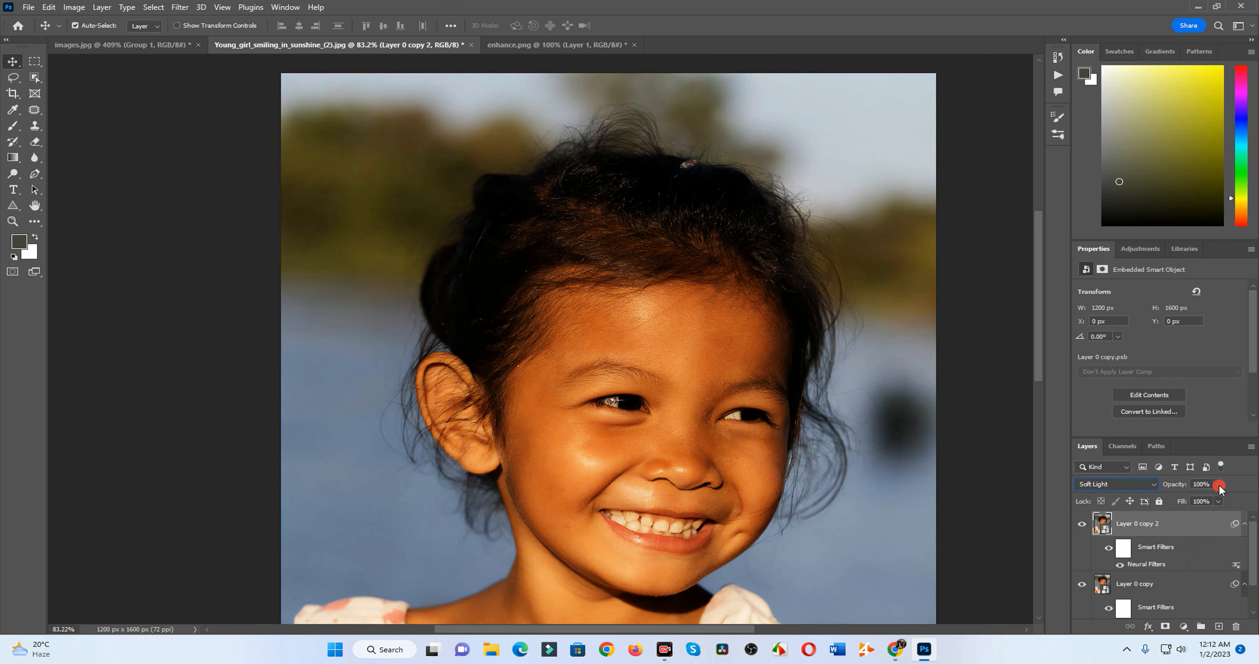
drag(1216, 500, 1169, 499)
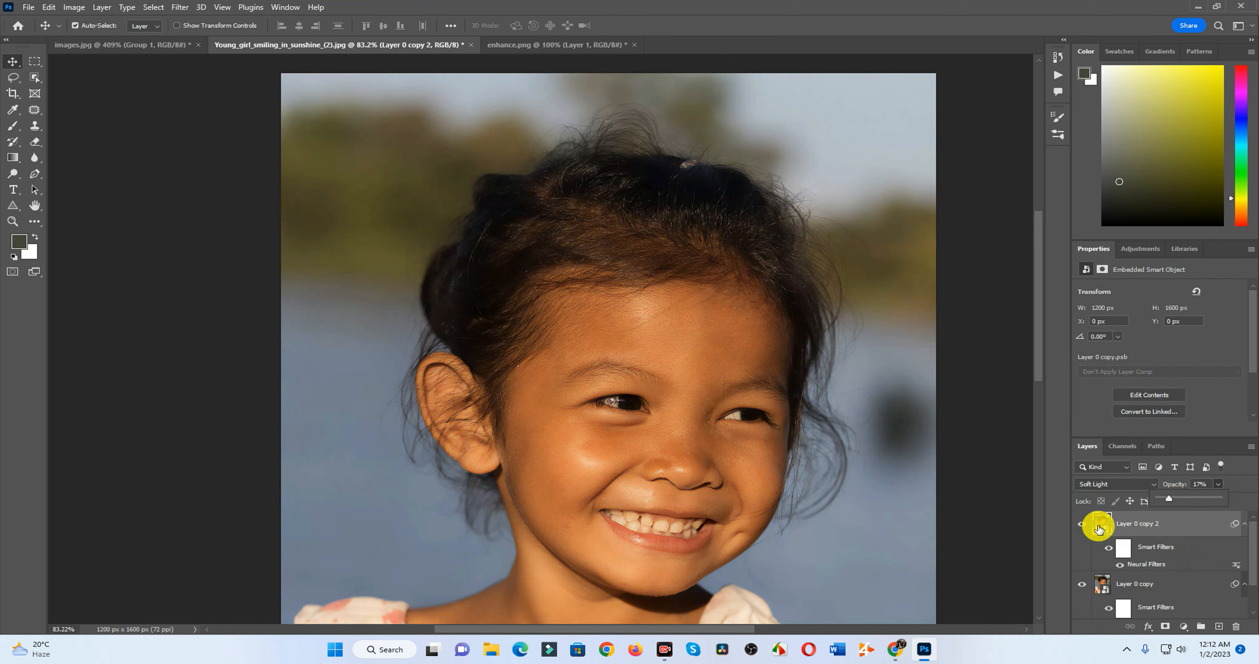
click(1082, 525)
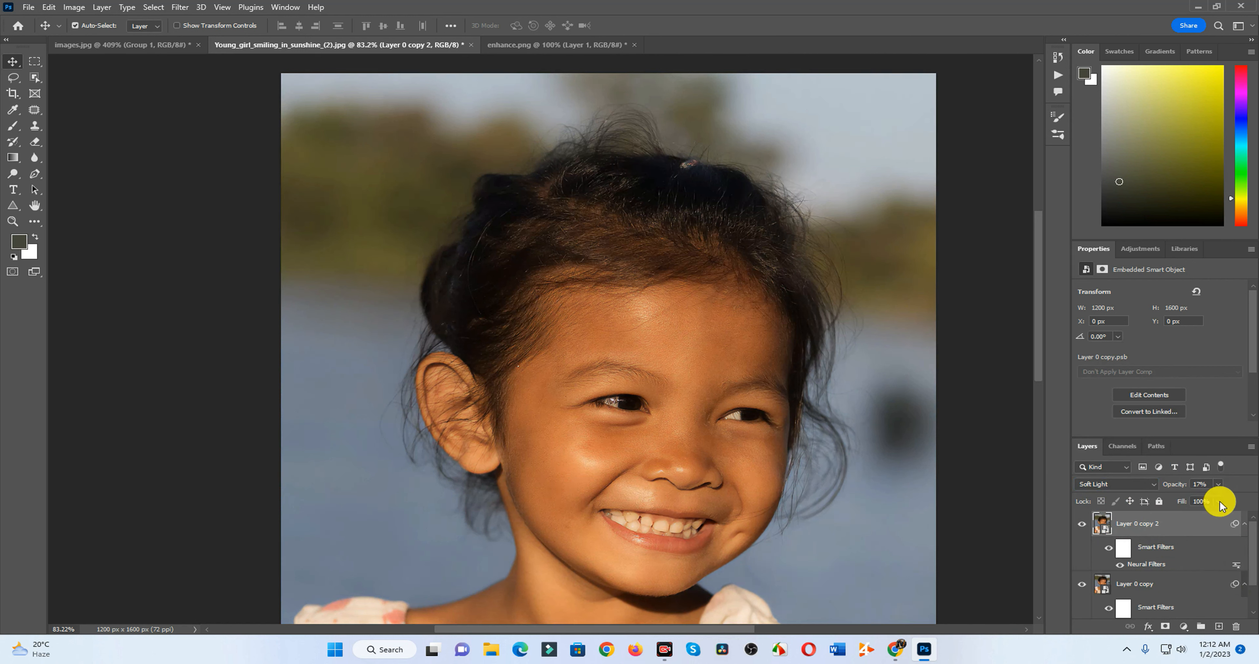
drag(1219, 485, 1210, 500)
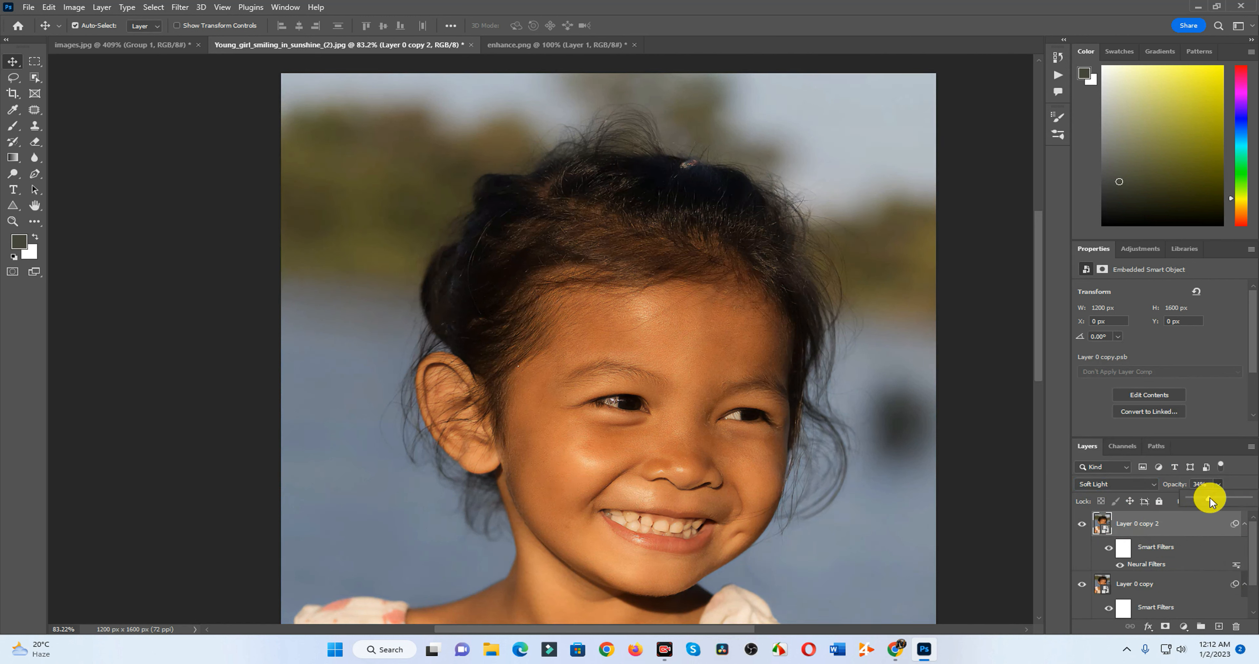
Merge Layer 0 copy 2 and Layer 0 copy into one layer above Layer 0.
scroll(1176, 573, down, 2)
ctrl+click(1172, 547)
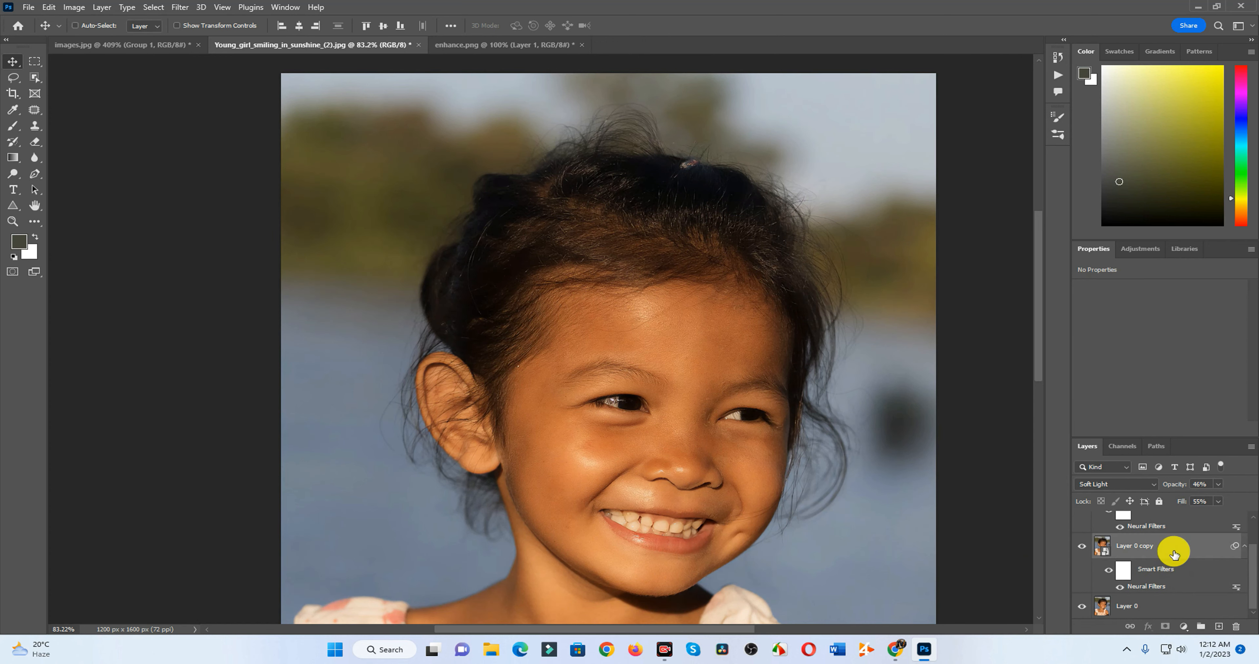
key(ctrl+e)
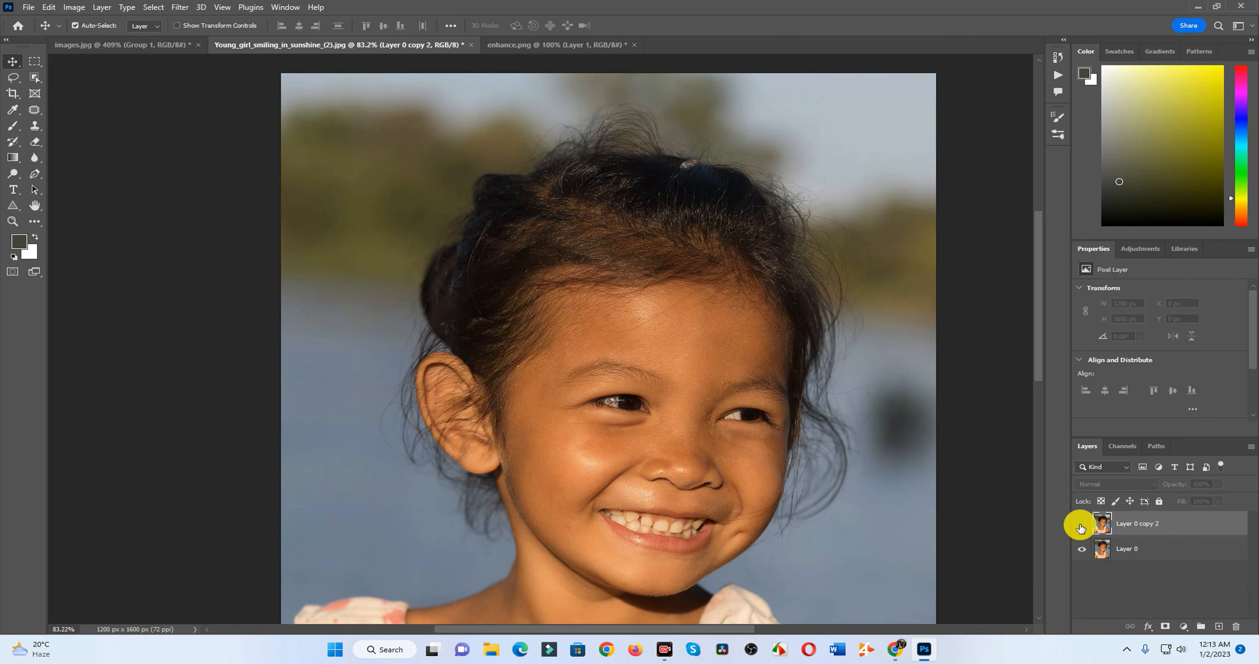
Toggle the merged layer's visibility close up on the face and compare the enhanced portrait with the original Layer 0.
key(ctrl+space)
drag(644, 428, 702, 456)
click(1082, 525)
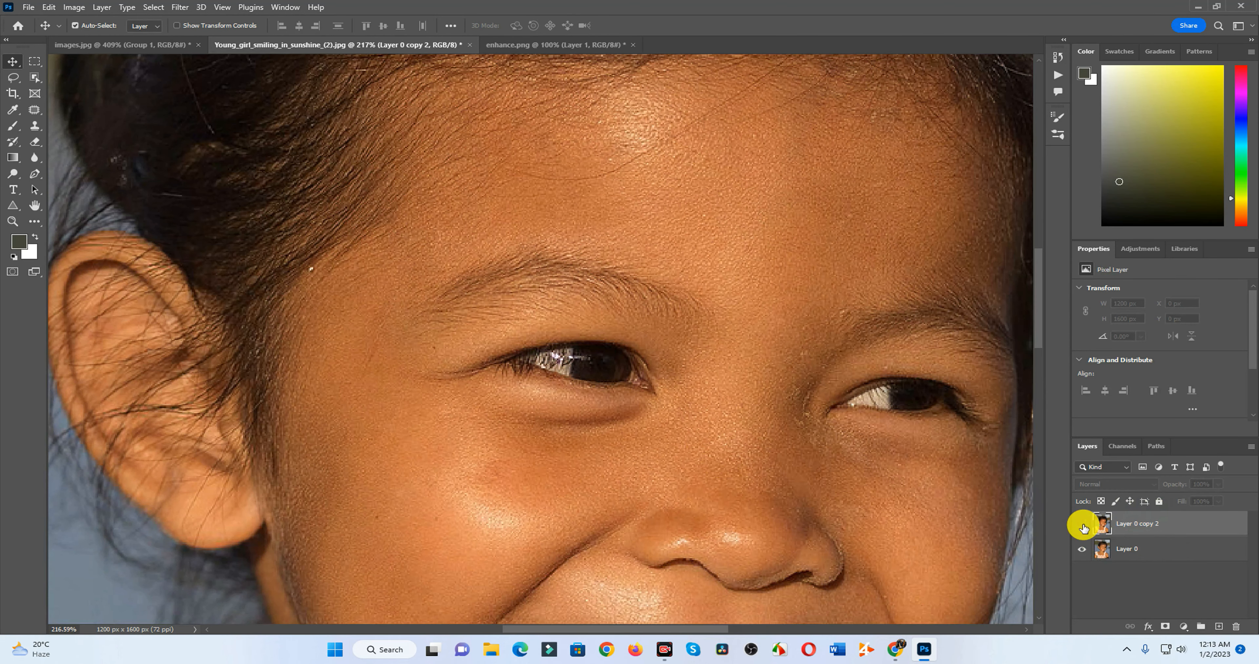
click(1083, 524)
scroll(824, 477, down, 14)
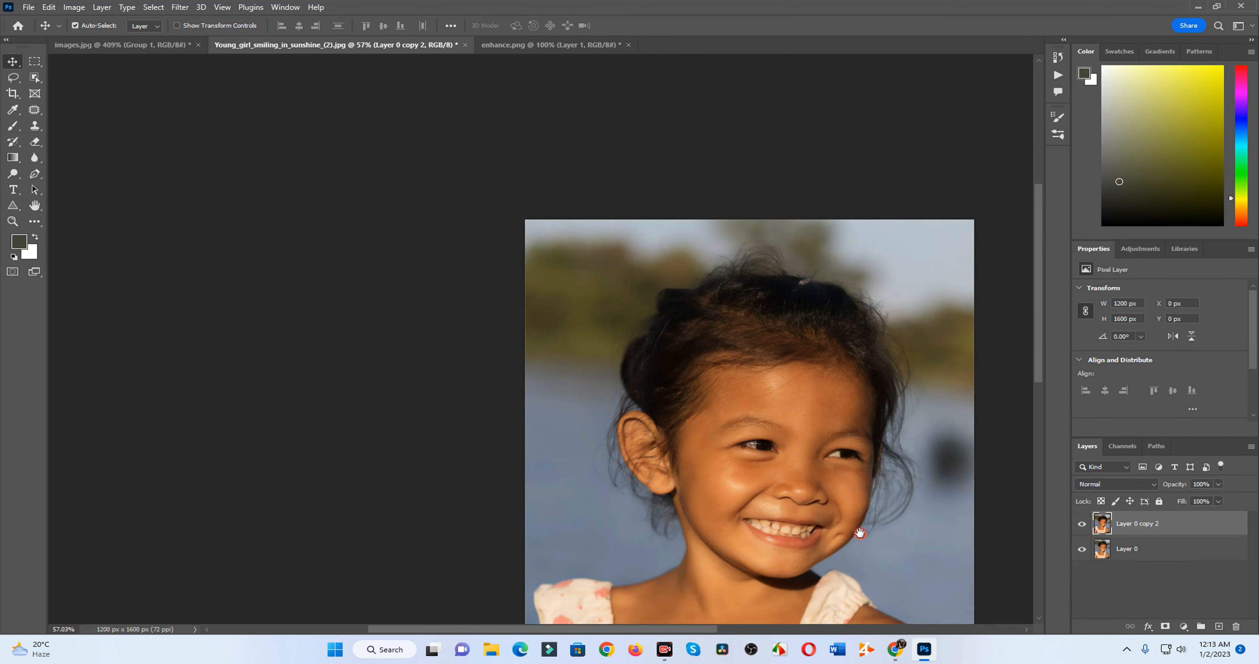
drag(857, 533, 816, 433)
Switch to the images.jpg document and toggle Group 1's visibility to compare the enhanced portrait with the original.
click(181, 45)
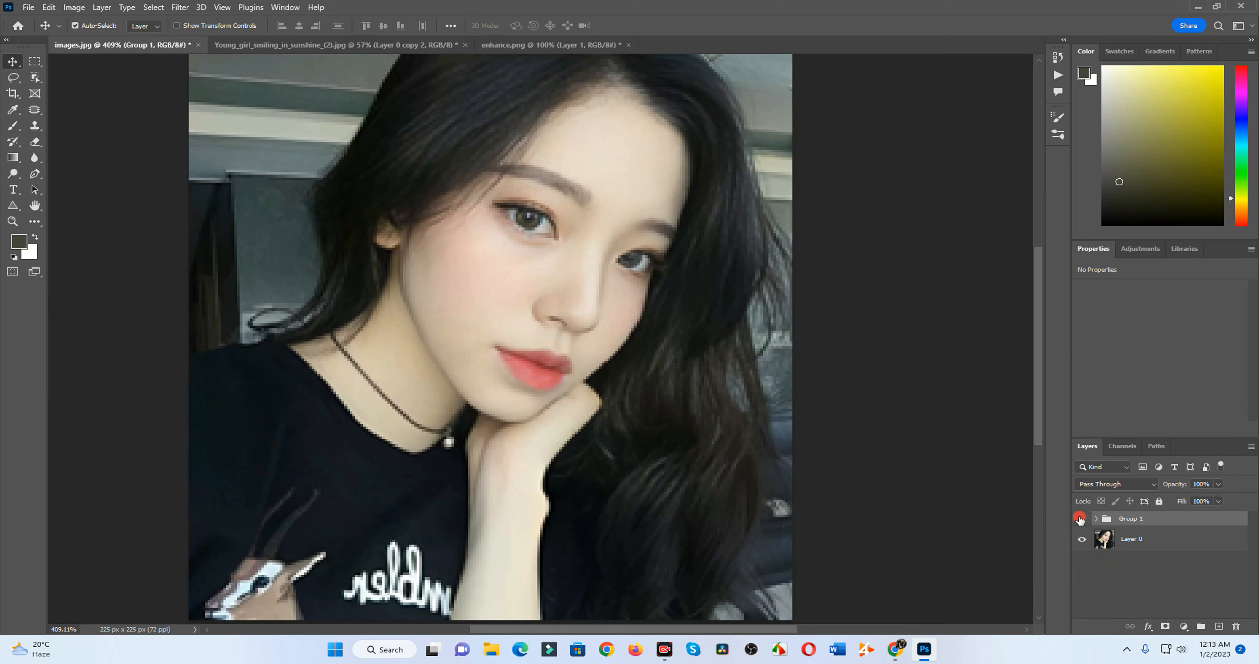
click(1080, 520)
click(1080, 520)
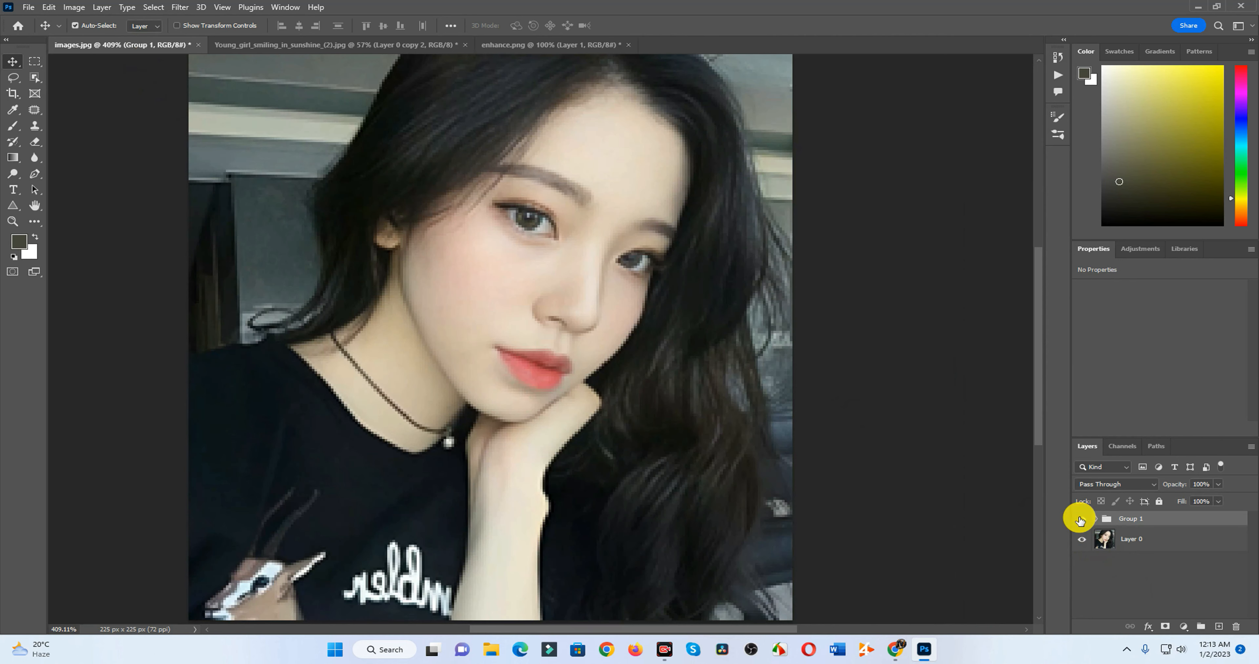